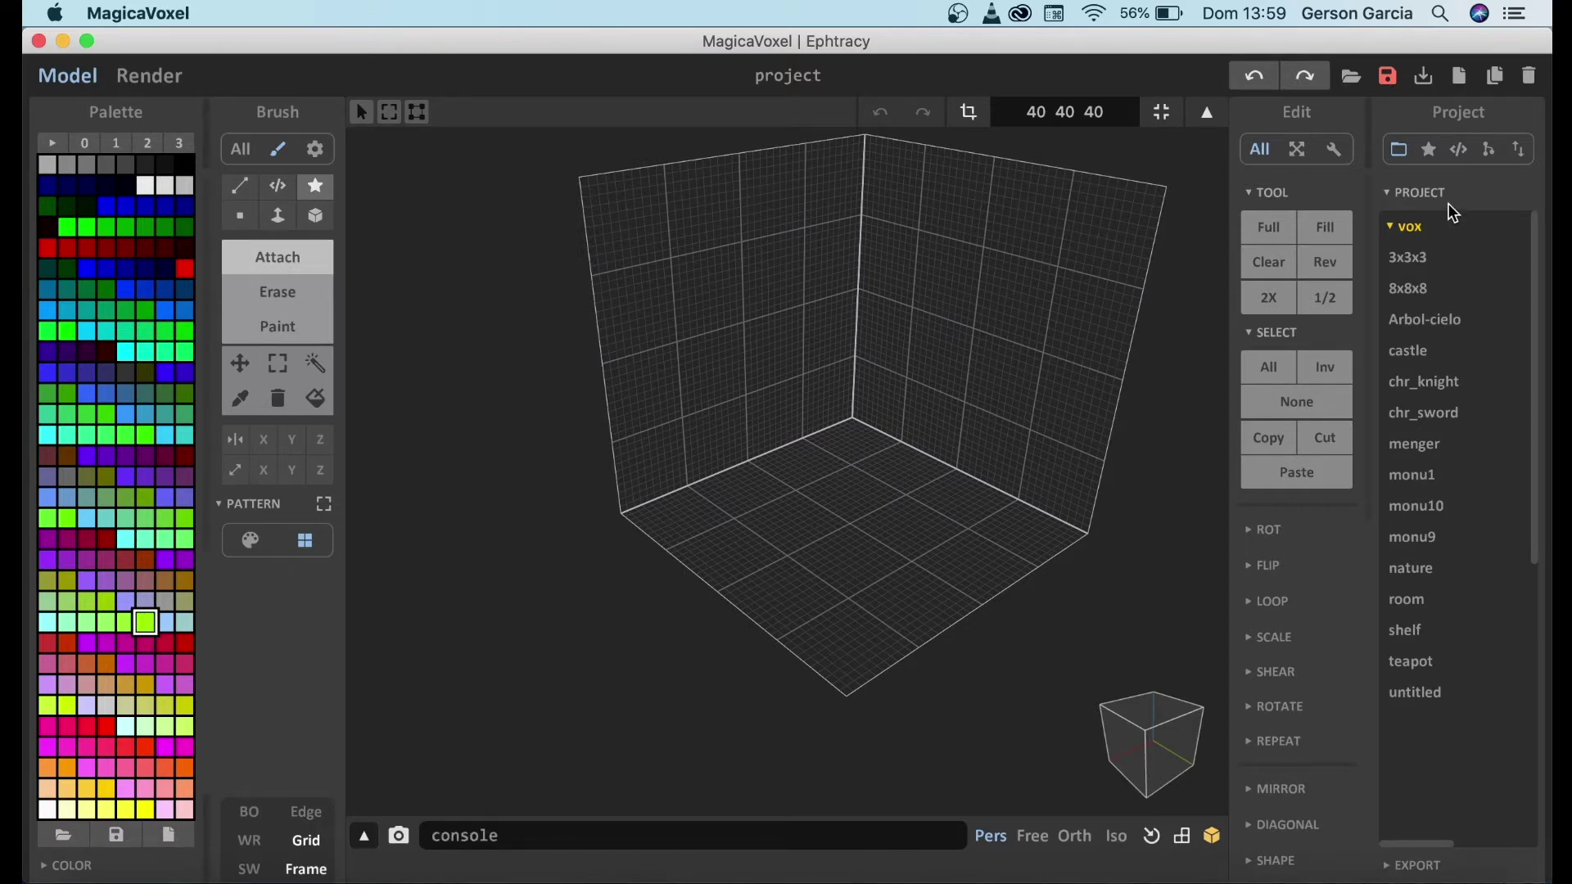
- Load the chr_sword model as the brush pattern and attach two copies side by side in the back corner of the empty volume
{"action": "left_click", "coordinate": [1427, 150]}
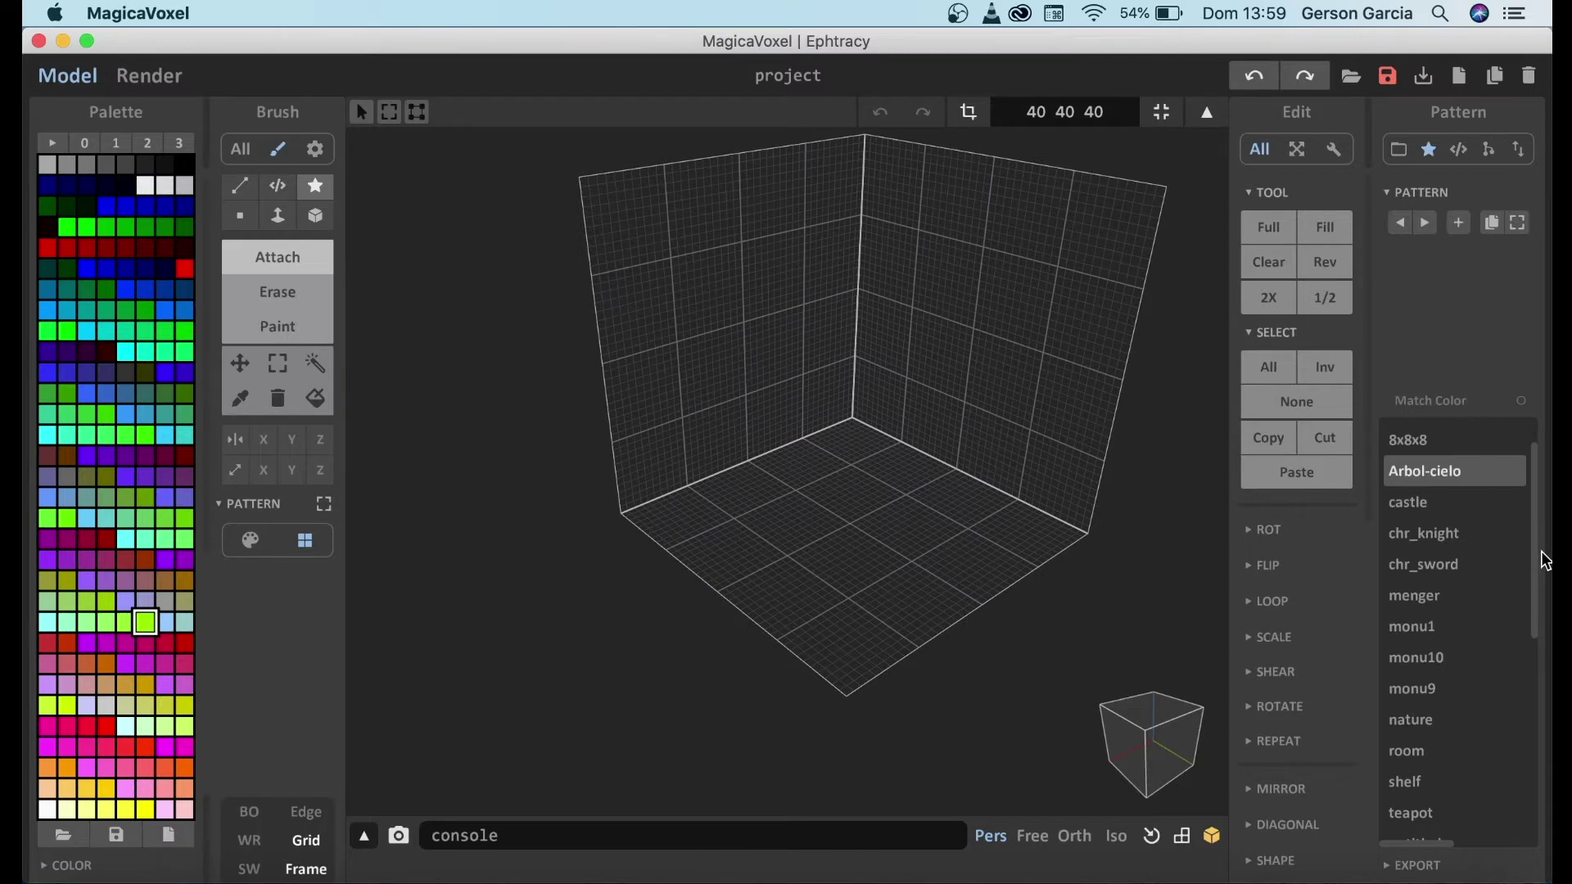
{"action": "left_click_drag", "start_coordinate": [1538, 555], "coordinate": [1541, 582]}
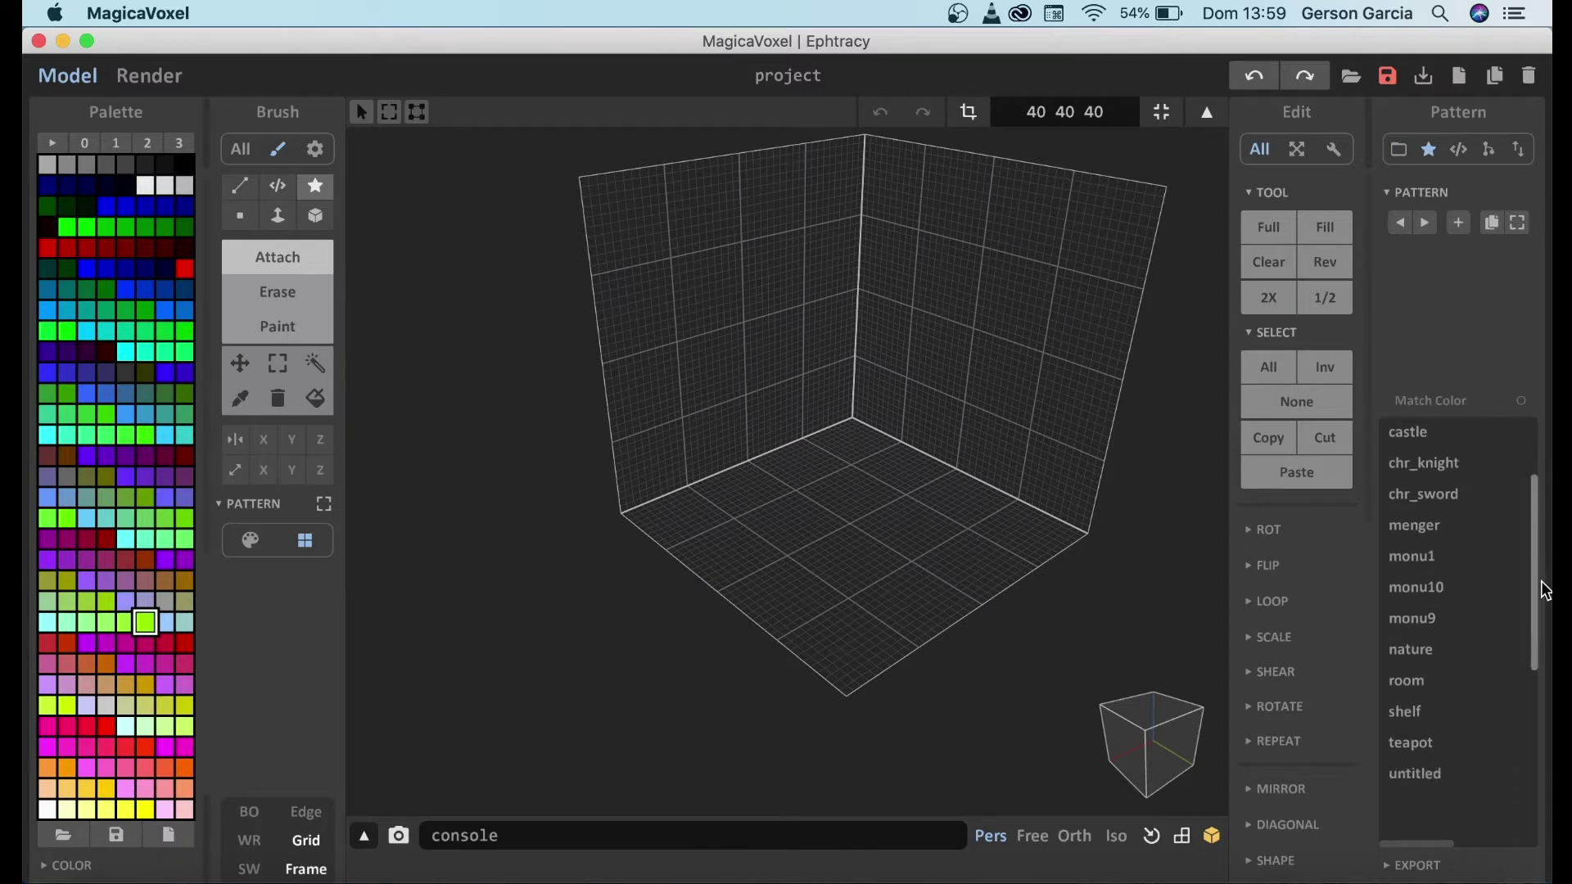
{"action": "scroll", "coordinate": [1544, 590], "scroll_direction": "up", "scroll_amount": 1}
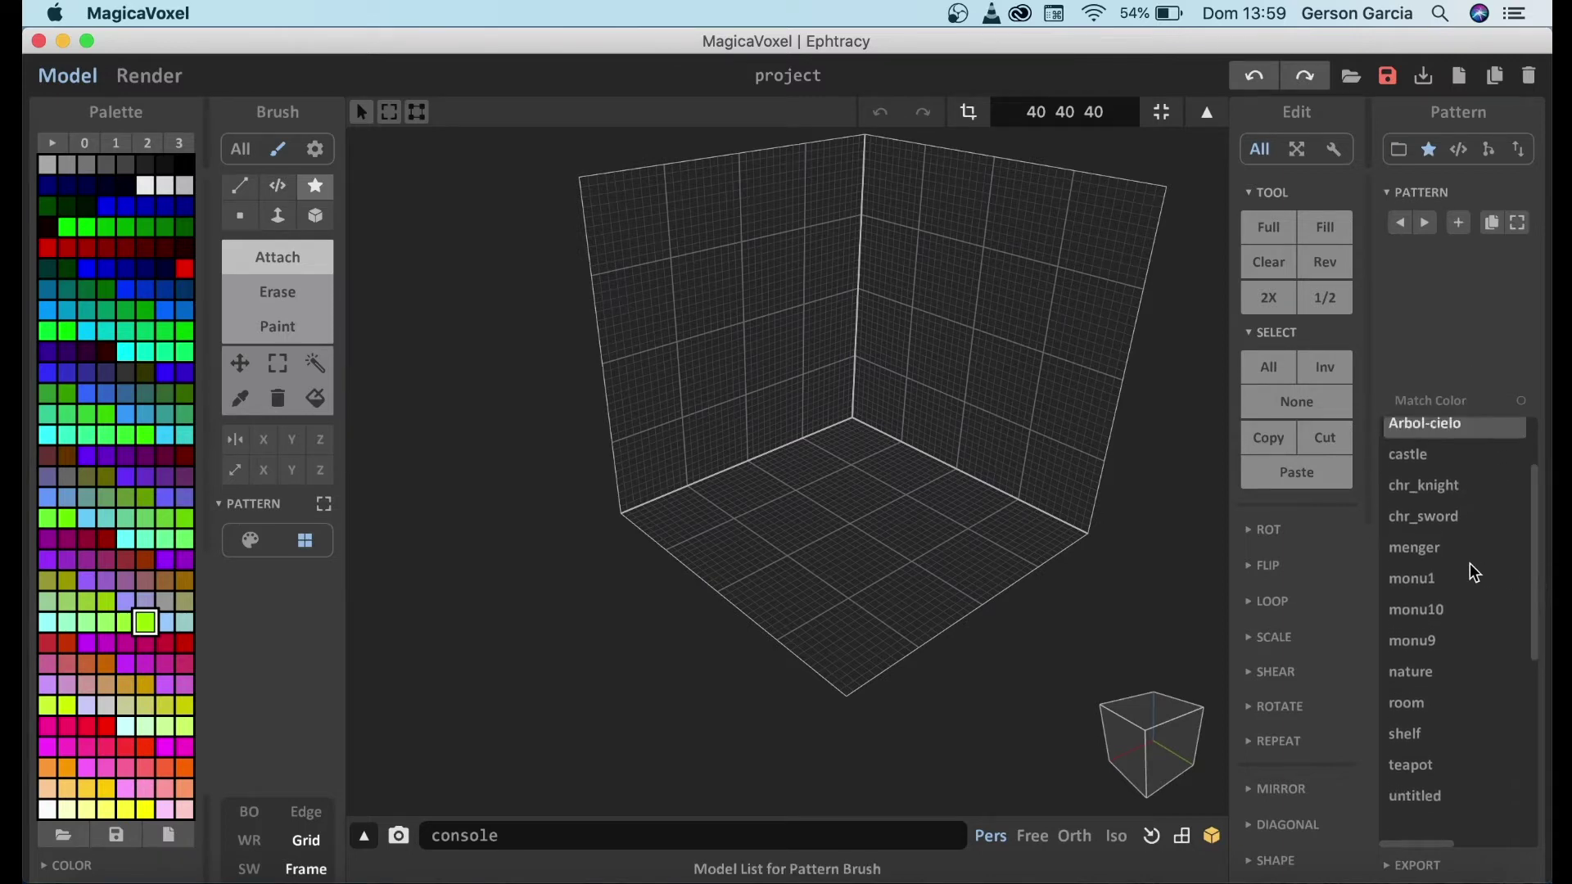
{"action": "left_click", "coordinate": [1443, 551]}
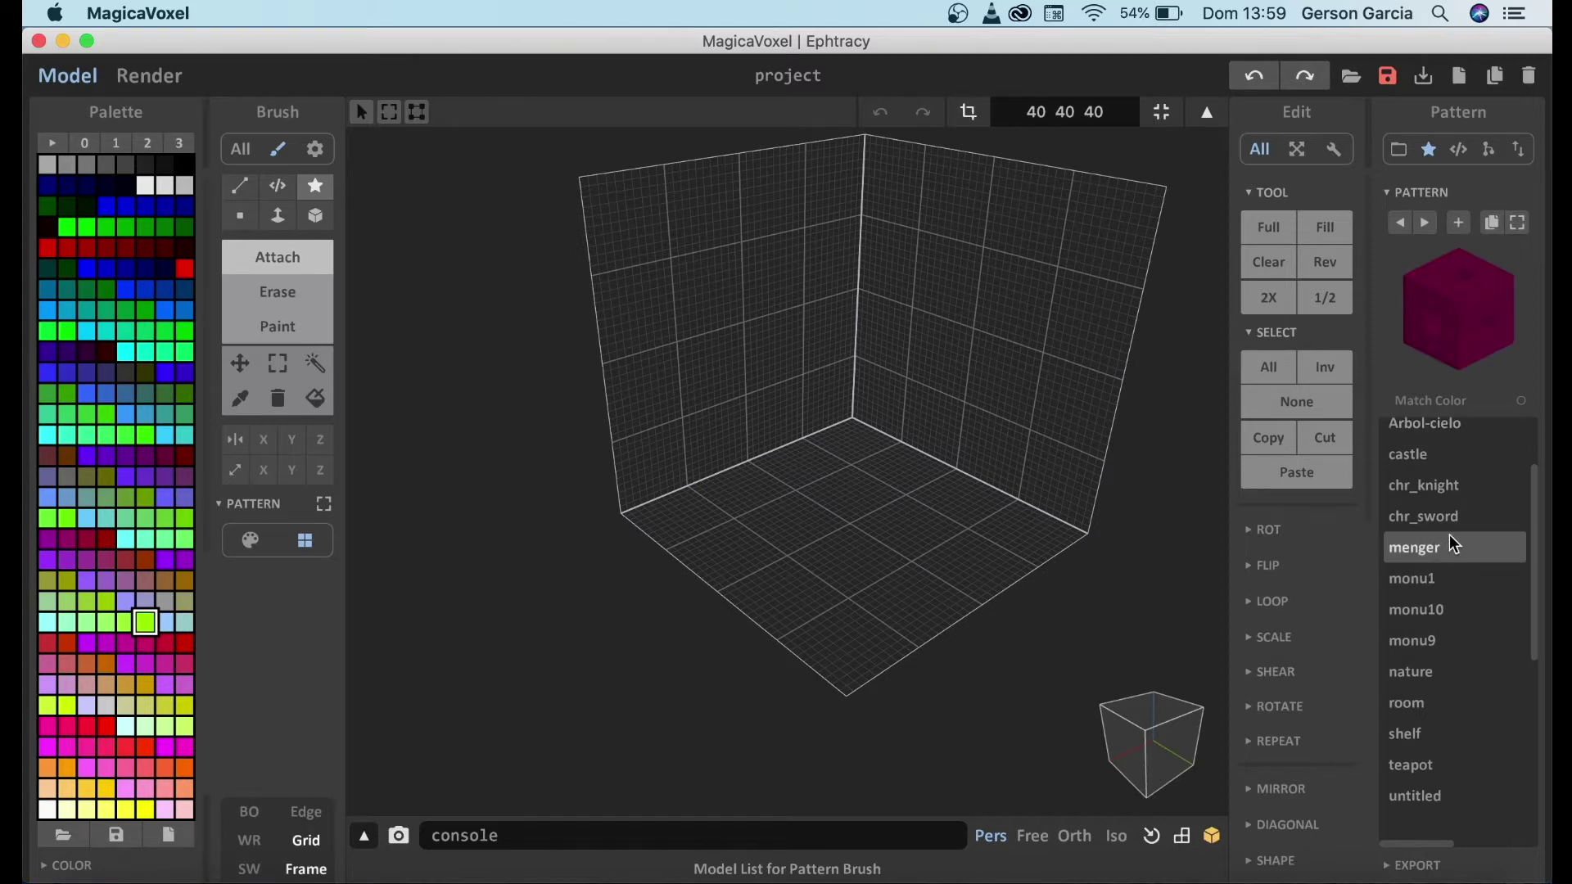
{"action": "left_click", "coordinate": [1428, 514]}
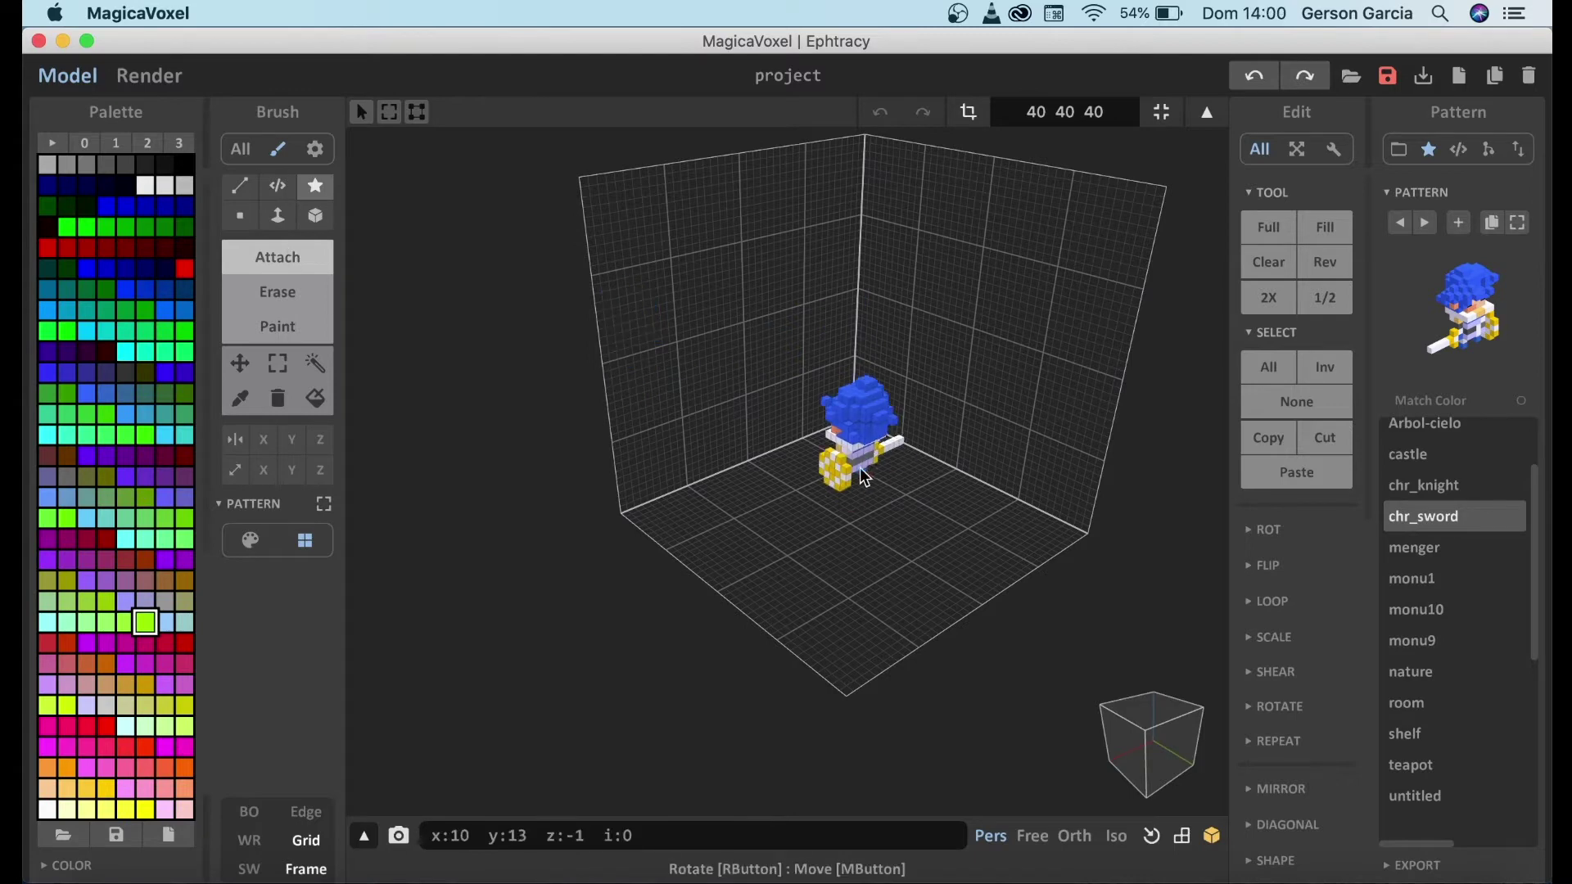
{"action": "left_click", "coordinate": [838, 429]}
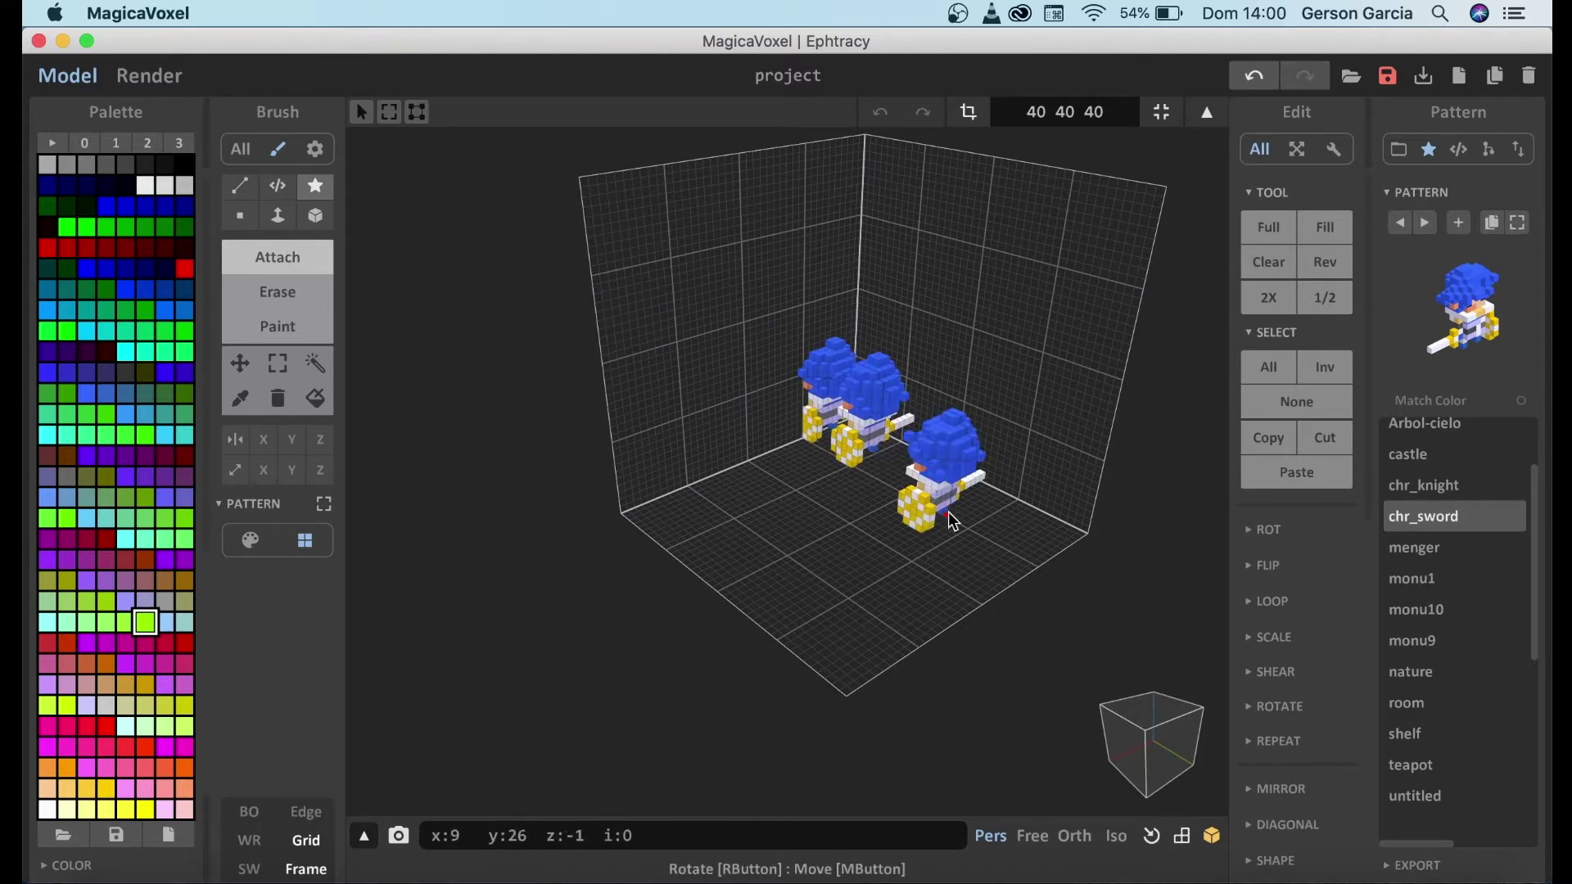
- Move the two sword characters upward off the floor with the Transform tool
{"action": "left_click", "coordinate": [240, 362]}
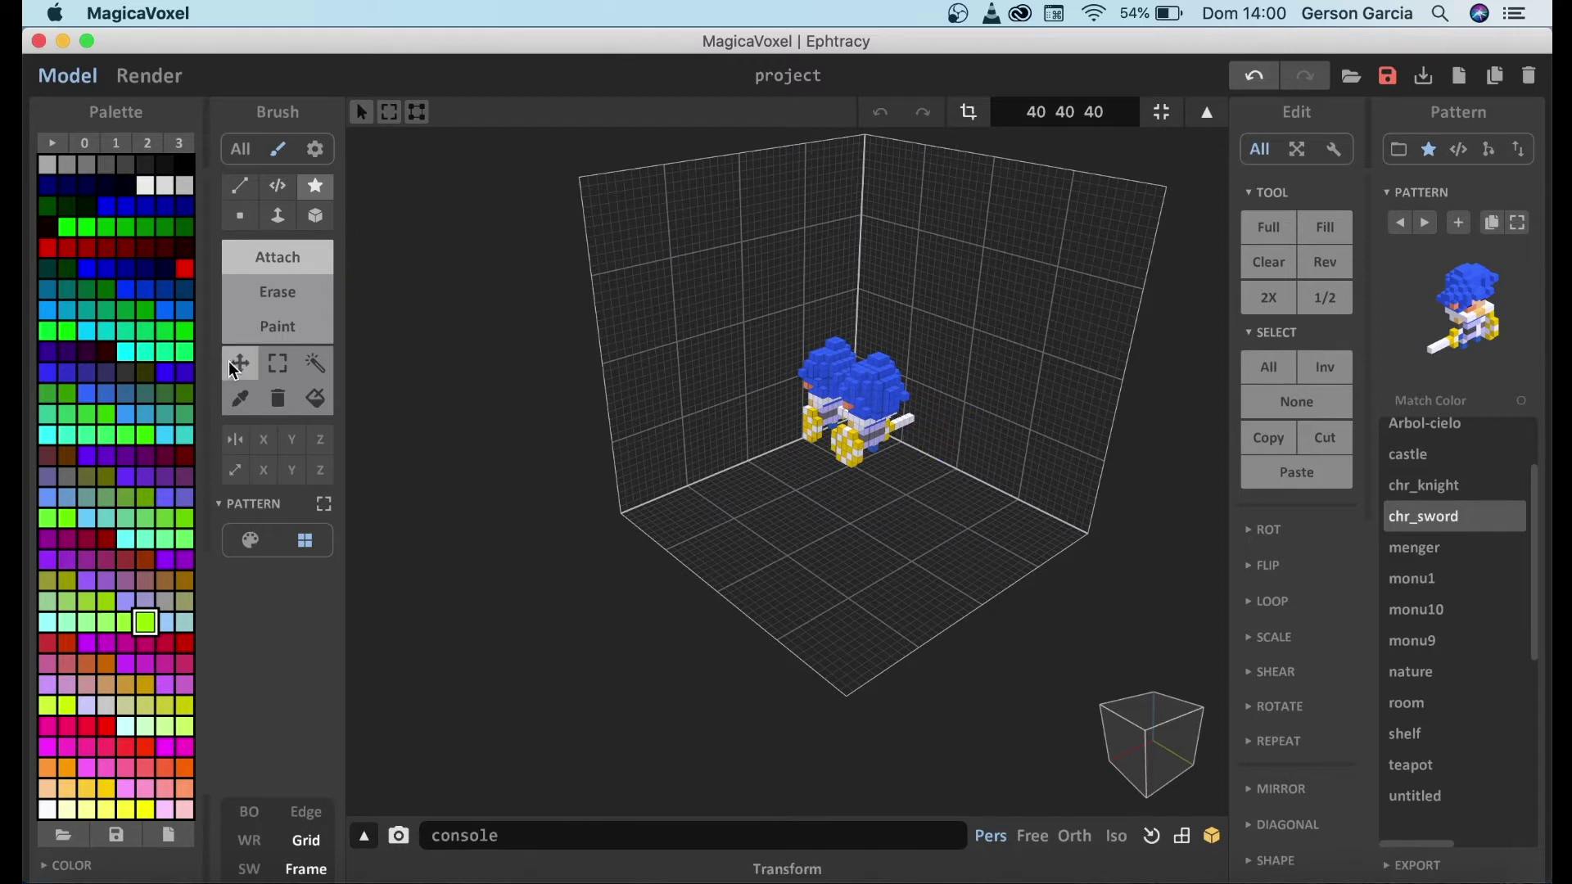
{"action": "left_click_drag", "start_coordinate": [773, 491], "coordinate": [884, 362]}
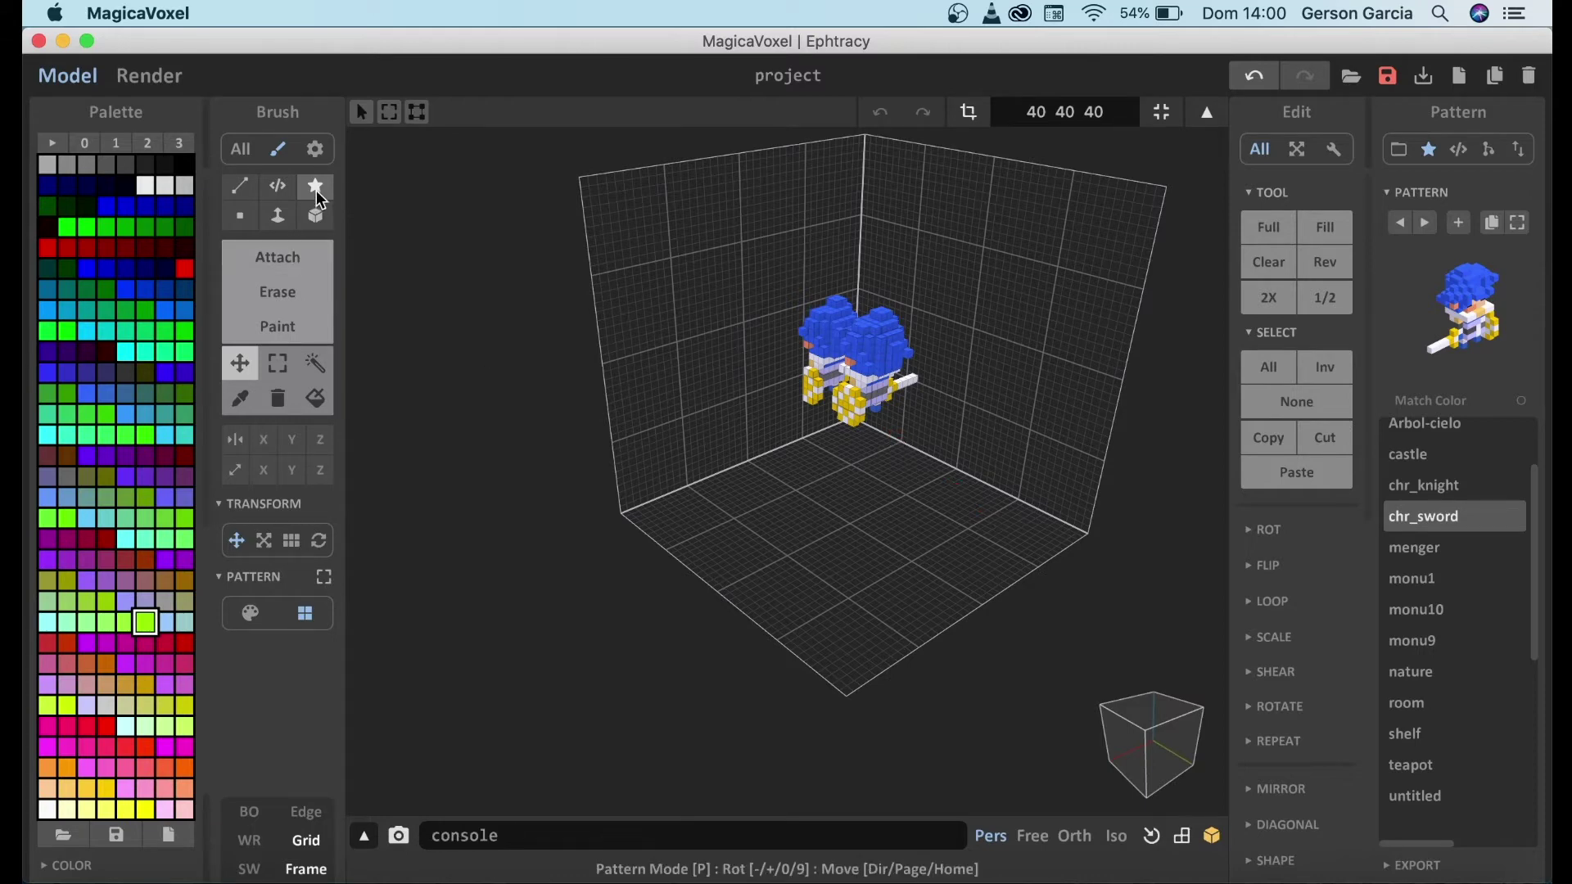
- Attach another chr_sword copy high on the side wall with the pattern brush
{"action": "left_click", "coordinate": [298, 258]}
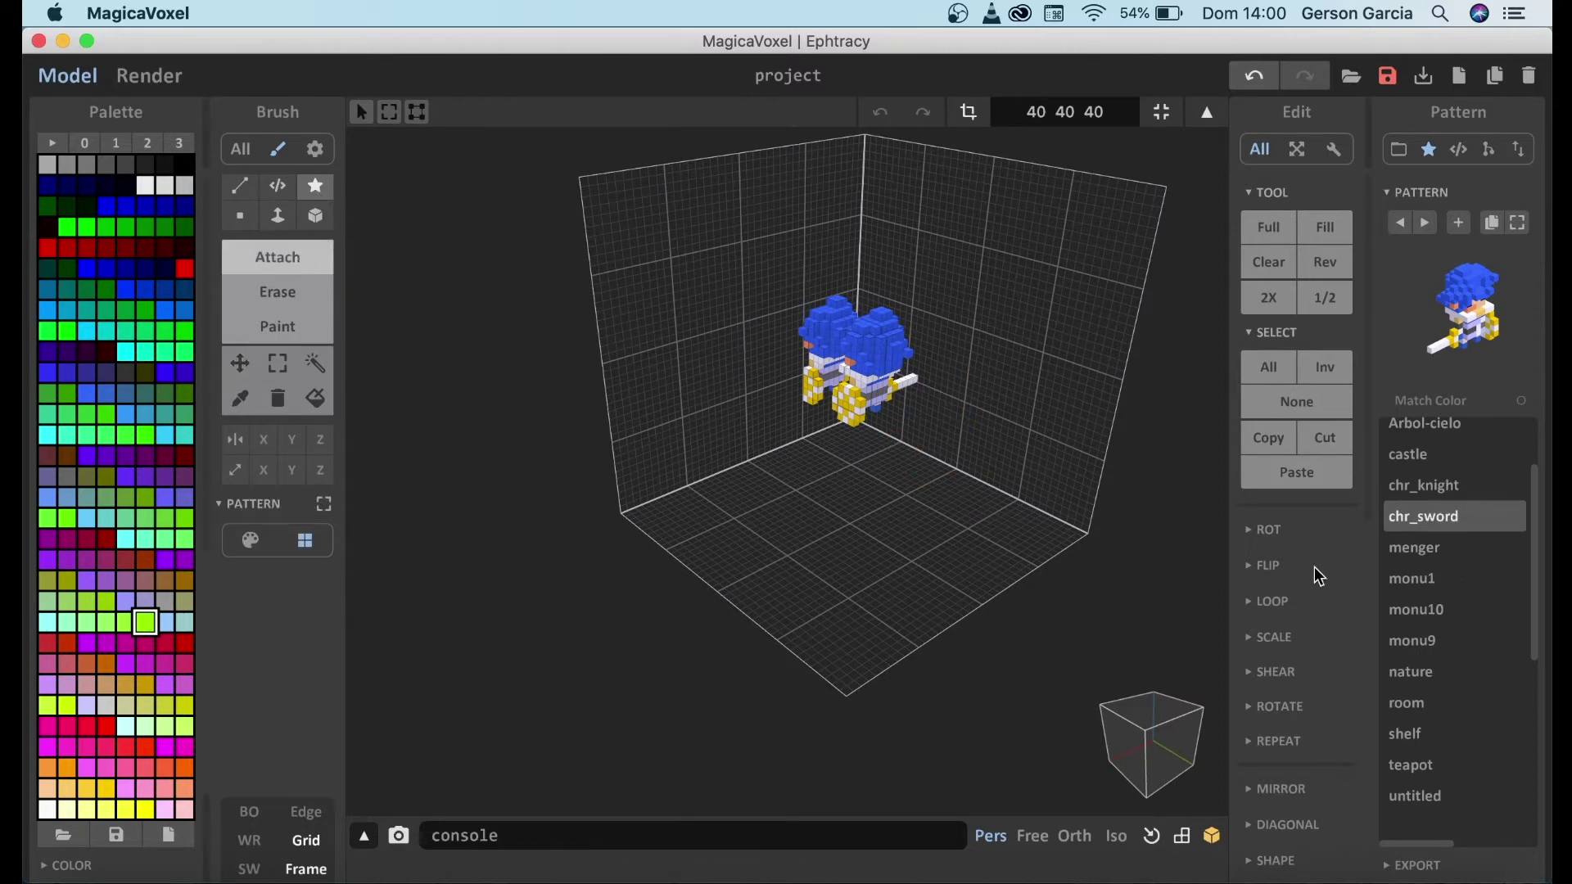
{"action": "left_click", "coordinate": [681, 310]}
{"action": "right_click_drag", "start_coordinate": [681, 309], "coordinate": [887, 349]}
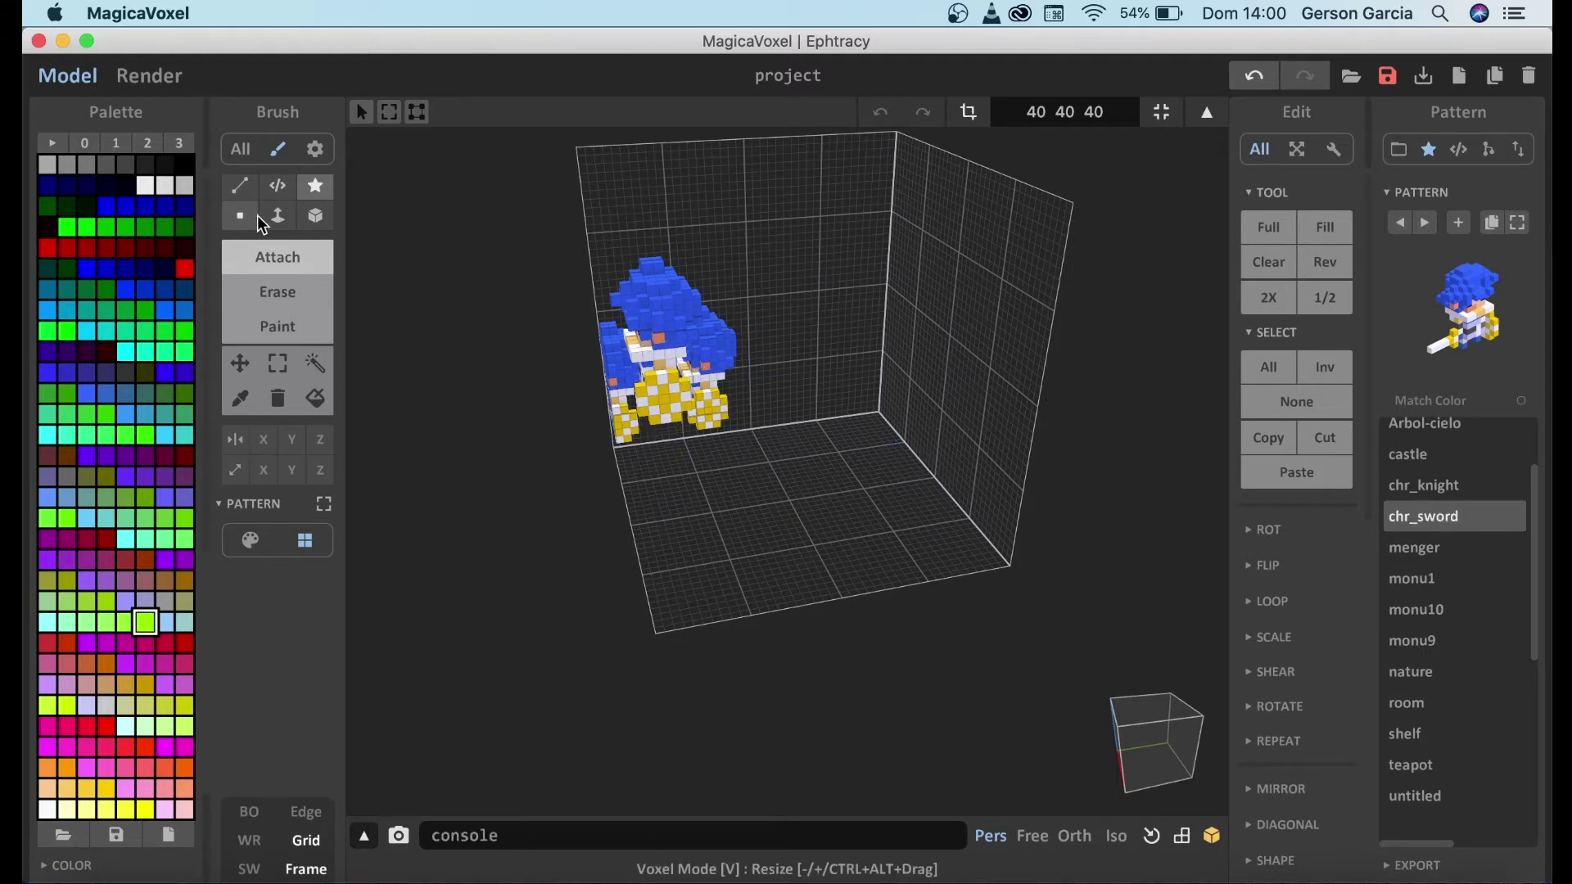
- Build a small stepped green block on the floor with the box brush and draw a voxel ring around it
{"action": "left_click", "coordinate": [315, 218]}
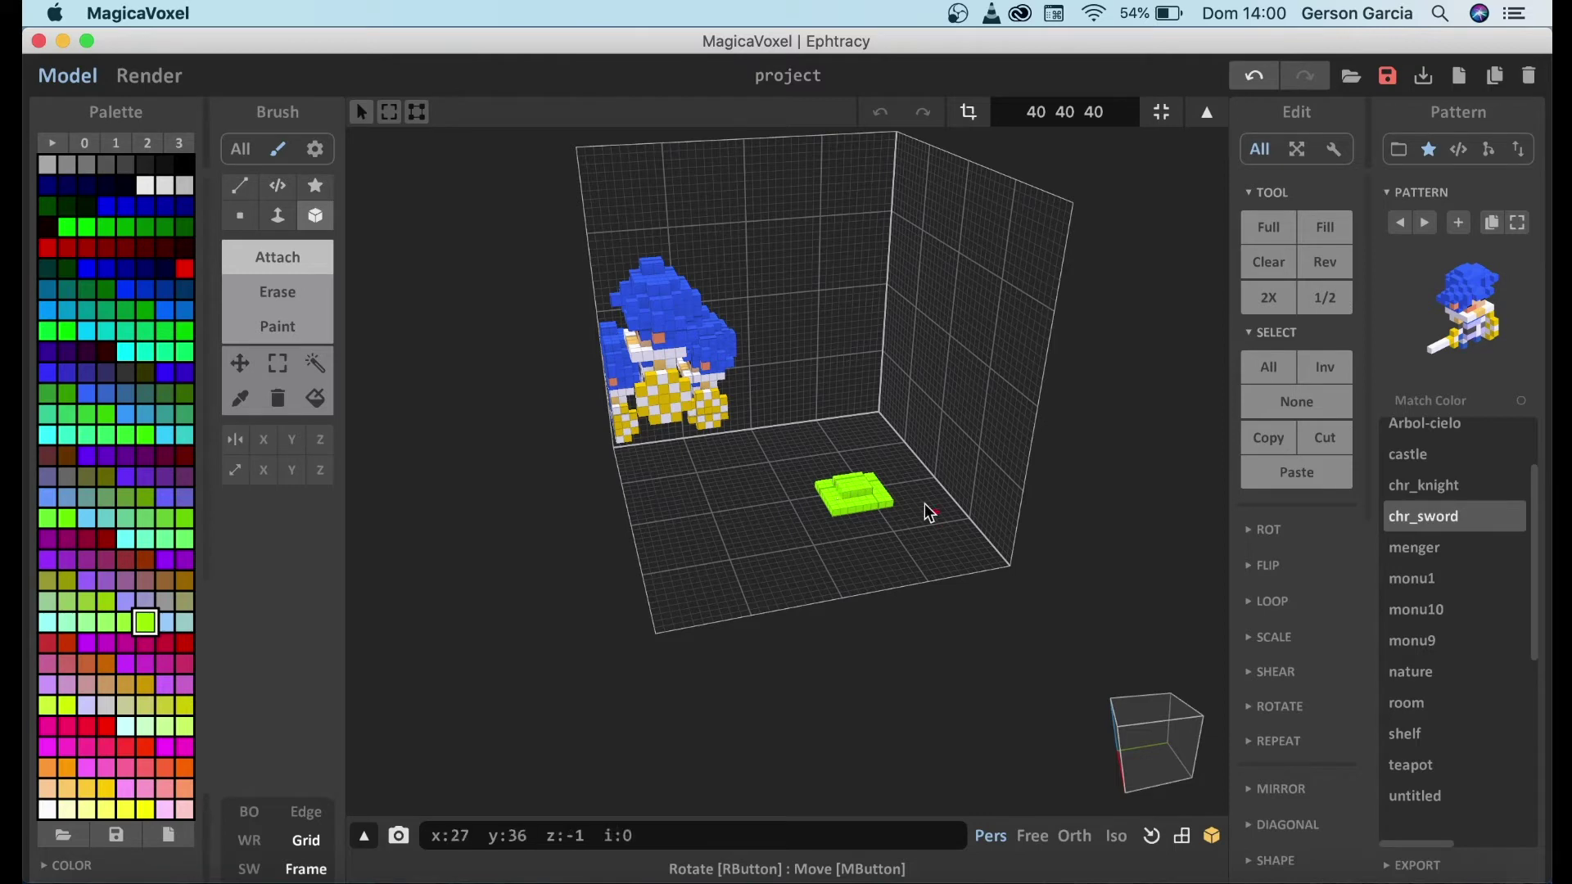
{"action": "left_click", "coordinate": [243, 217]}
{"action": "mouse_move", "coordinate": [807, 530]}
{"action": "left_mouse_down"}
{"action": "mouse_move", "coordinate": [900, 517]}
{"action": "mouse_move", "coordinate": [906, 465]}
{"action": "mouse_move", "coordinate": [851, 451]}
{"action": "mouse_move", "coordinate": [791, 478]}
{"action": "left_mouse_up"}
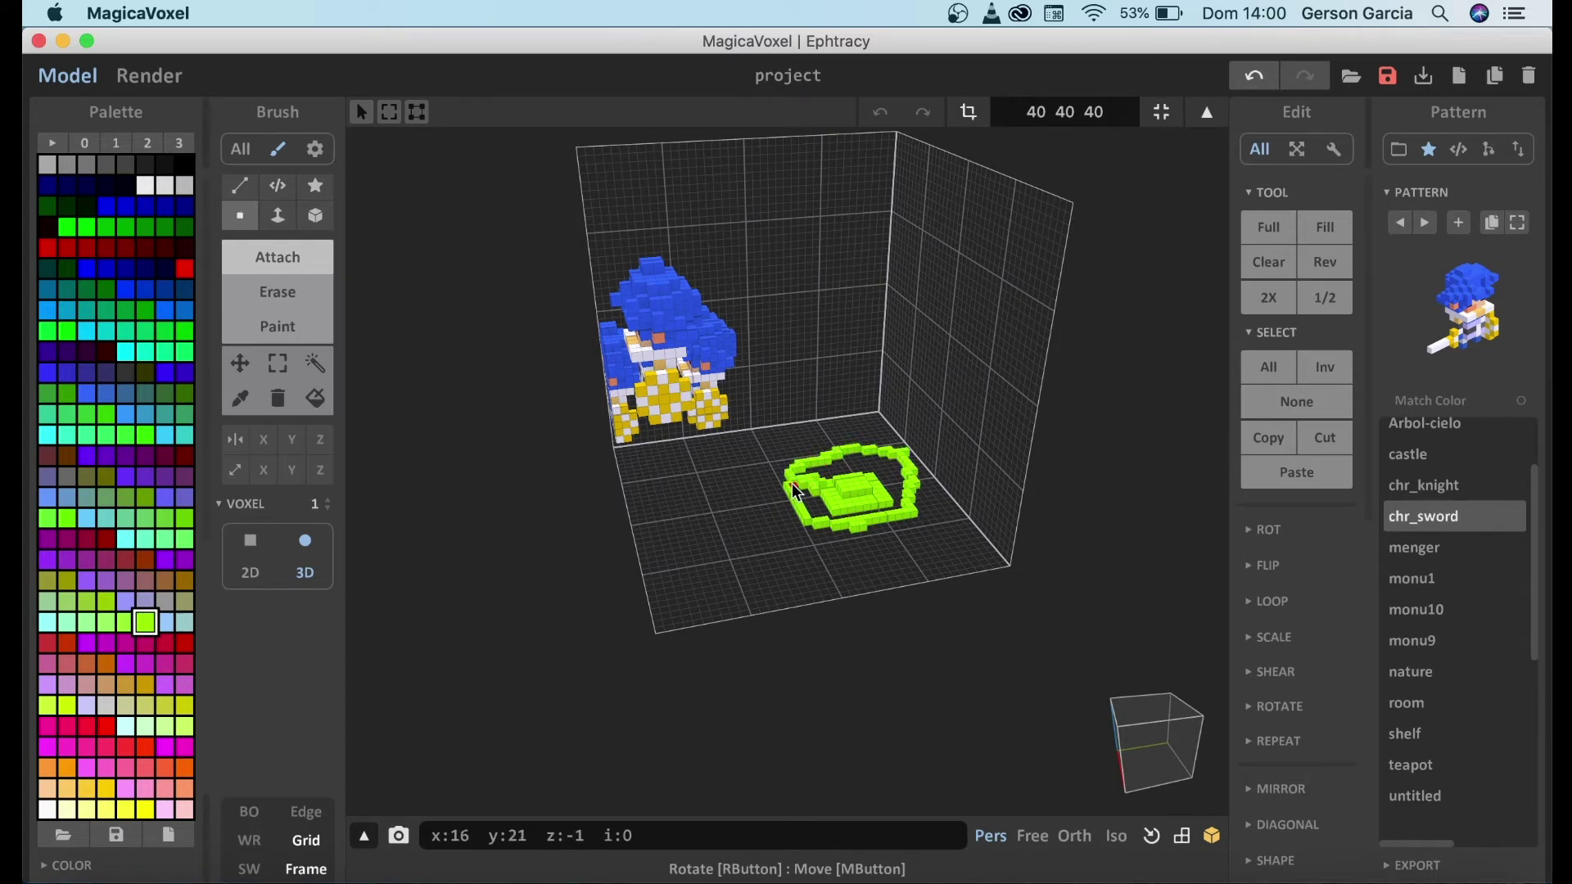
{"action": "right_click_drag", "start_coordinate": [886, 506], "coordinate": [778, 509]}
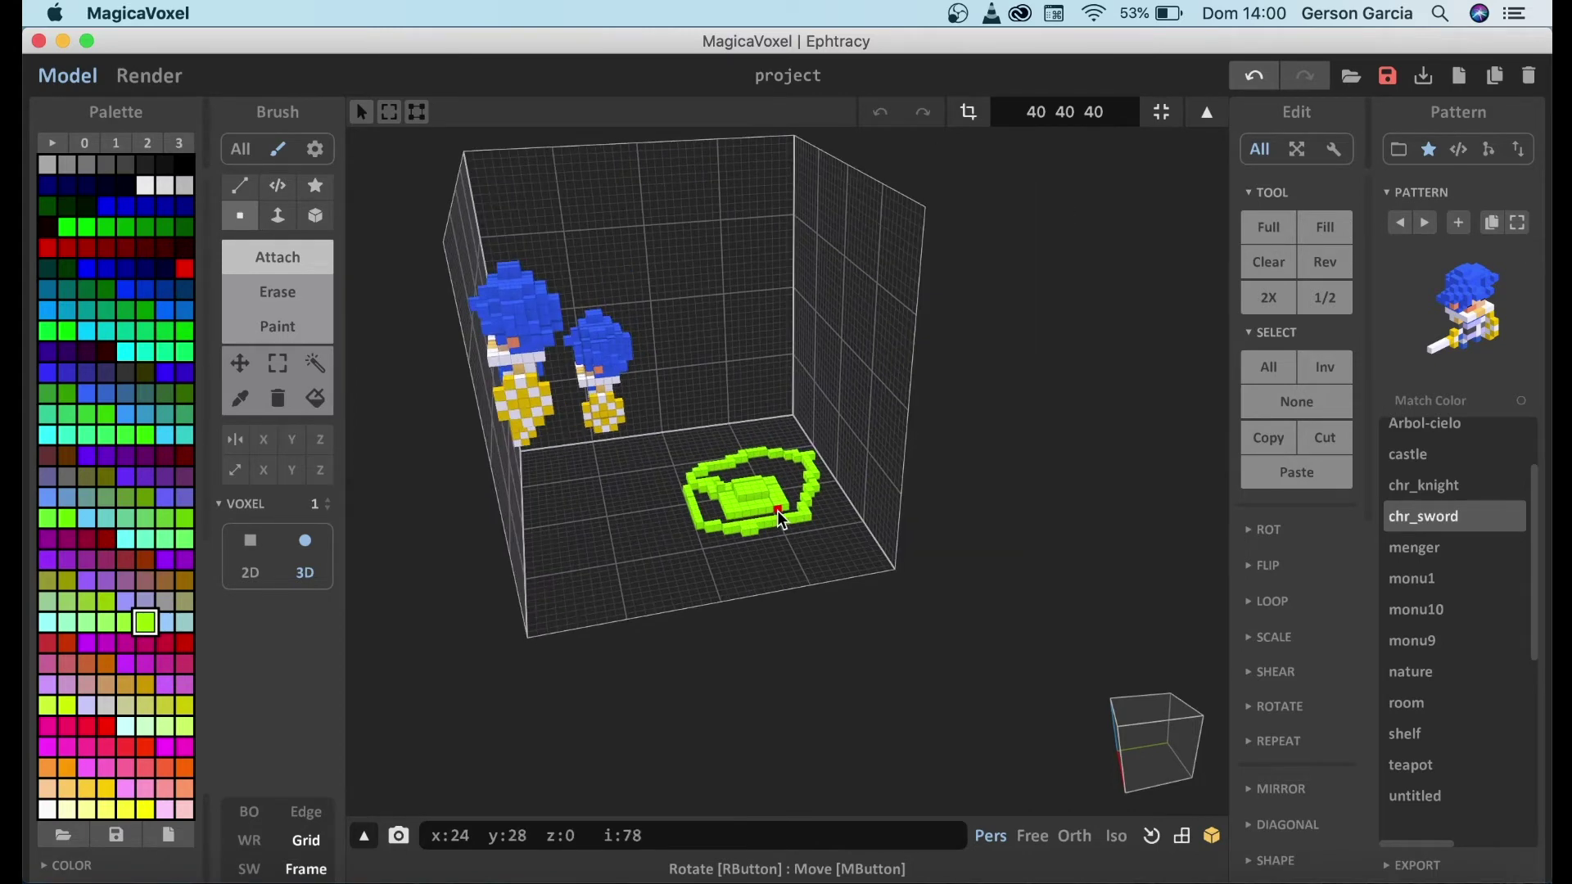
{"action": "middle_click_drag", "start_coordinate": [778, 509], "coordinate": [824, 489]}
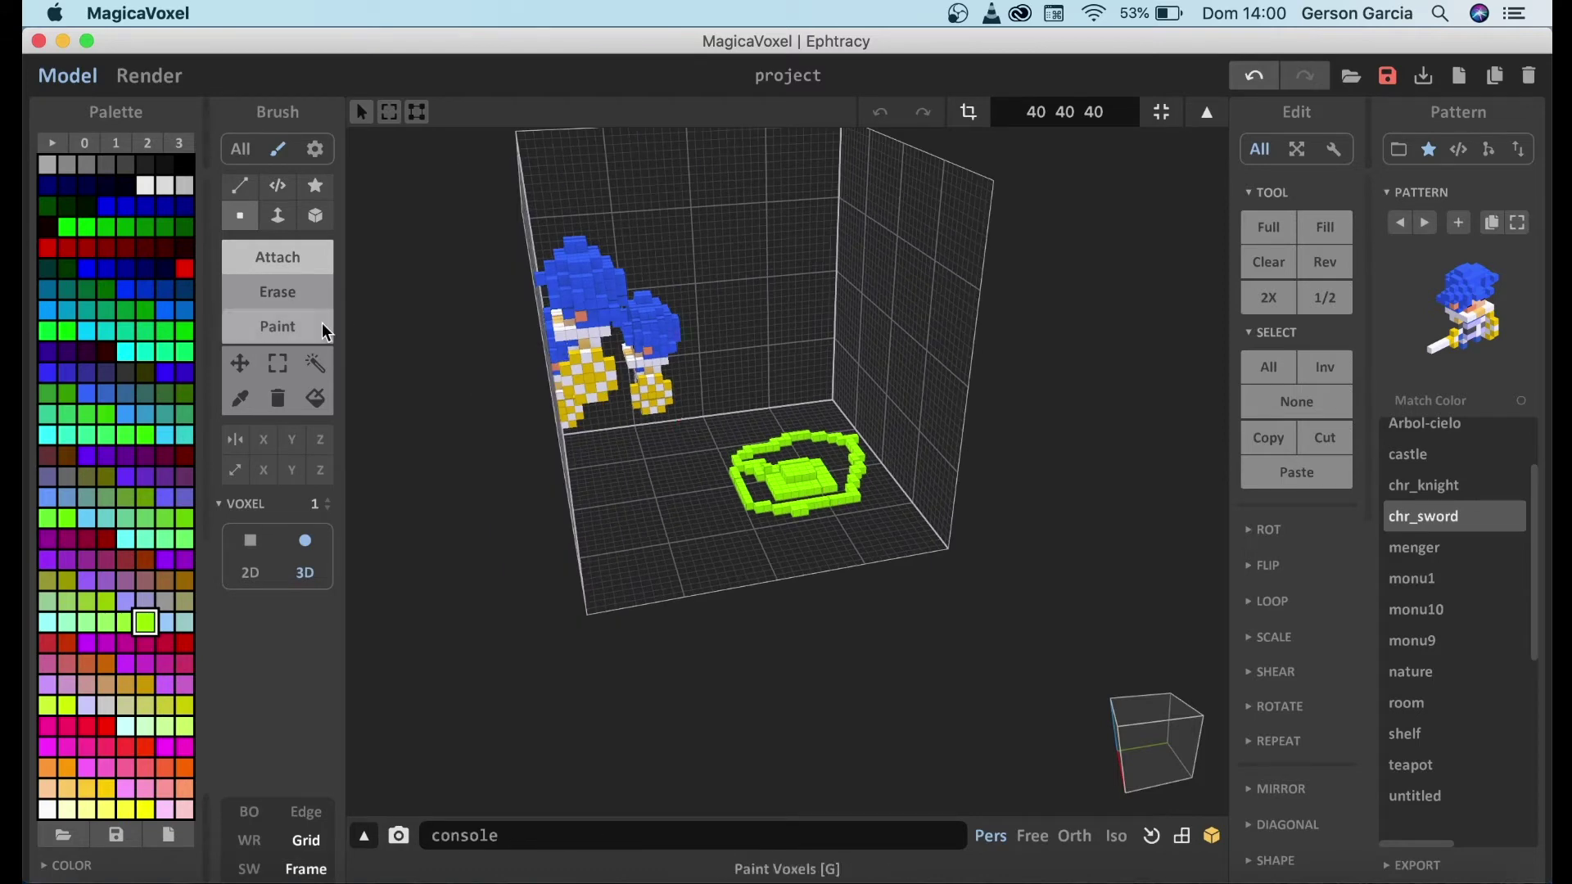
- Select the green block and its ring with the marquee and make the selection the brush pattern
{"action": "left_click", "coordinate": [286, 375]}
{"action": "left_click_drag", "start_coordinate": [700, 400], "coordinate": [894, 571]}
{"action": "right_click_drag", "start_coordinate": [895, 571], "coordinate": [837, 533]}
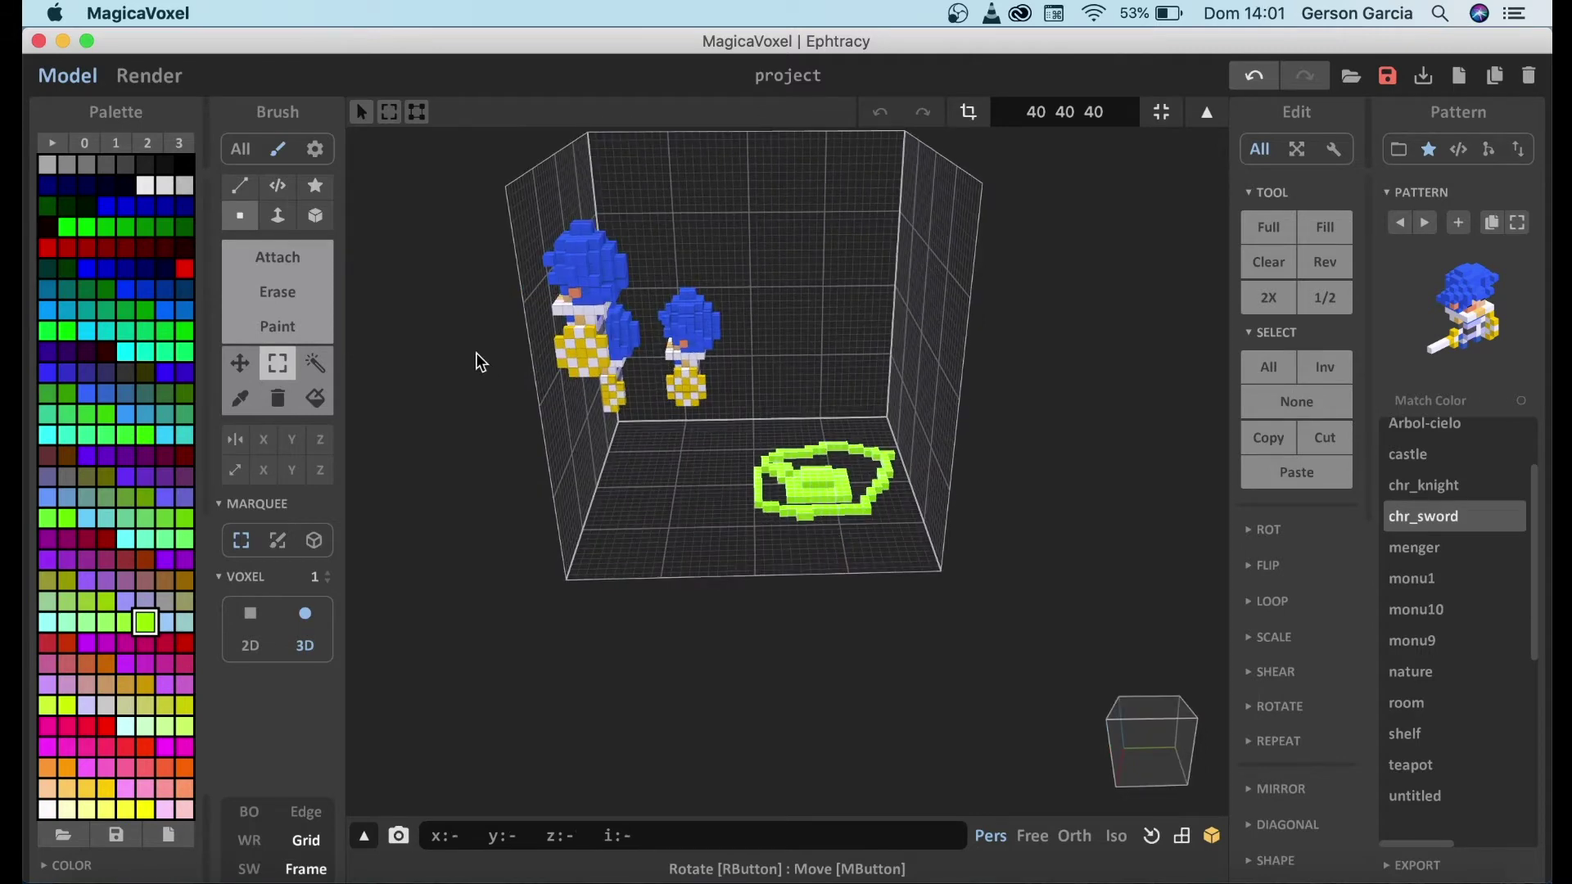
{"action": "left_click", "coordinate": [317, 189]}
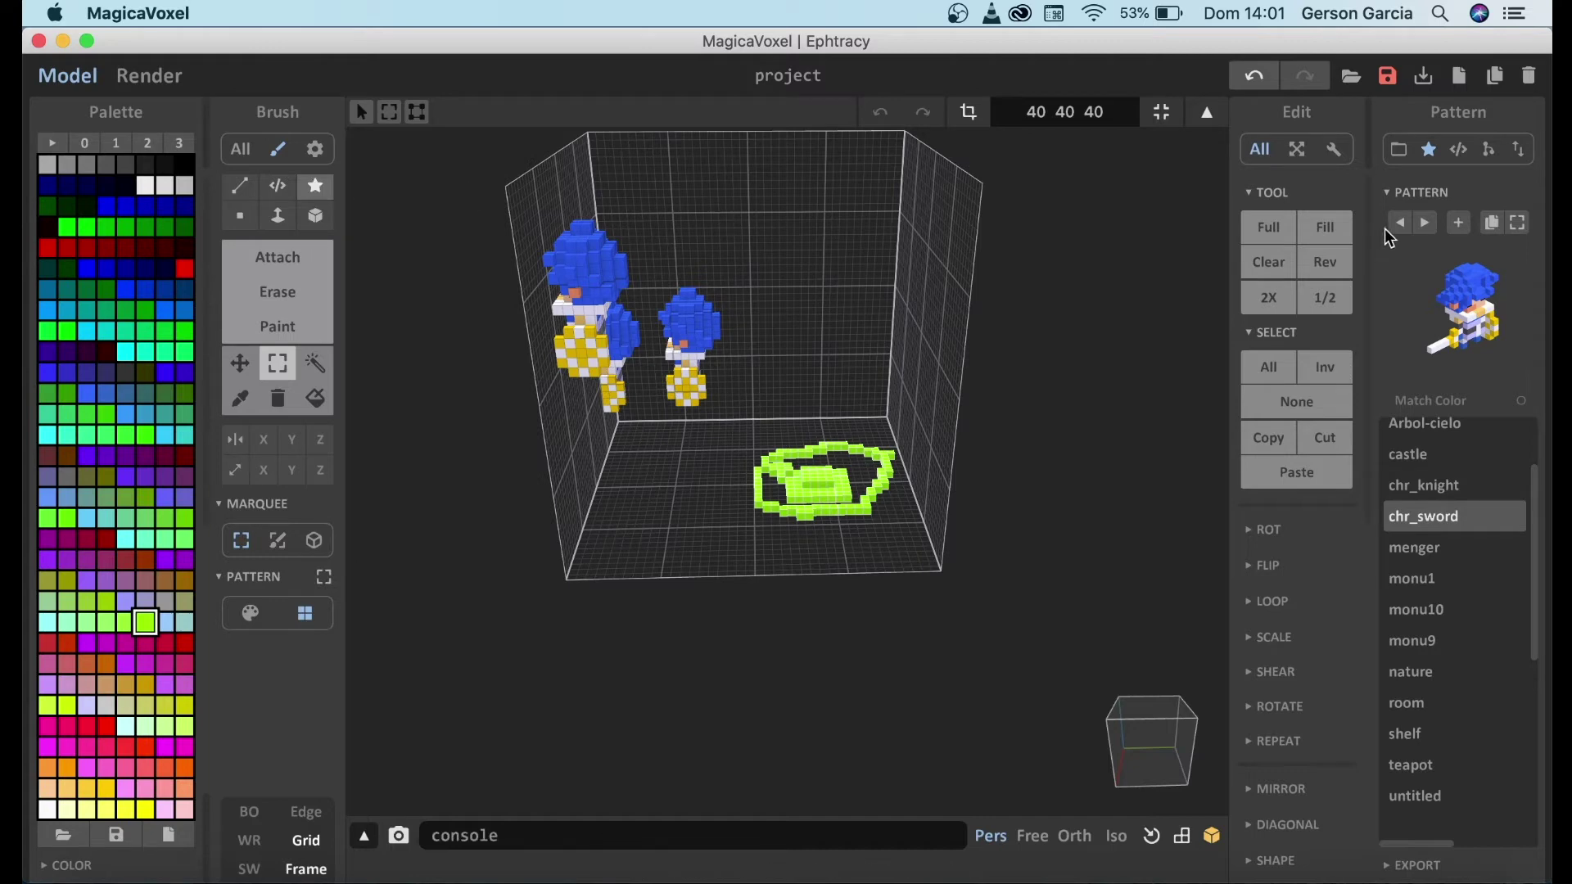
{"action": "left_click", "coordinate": [1519, 223]}
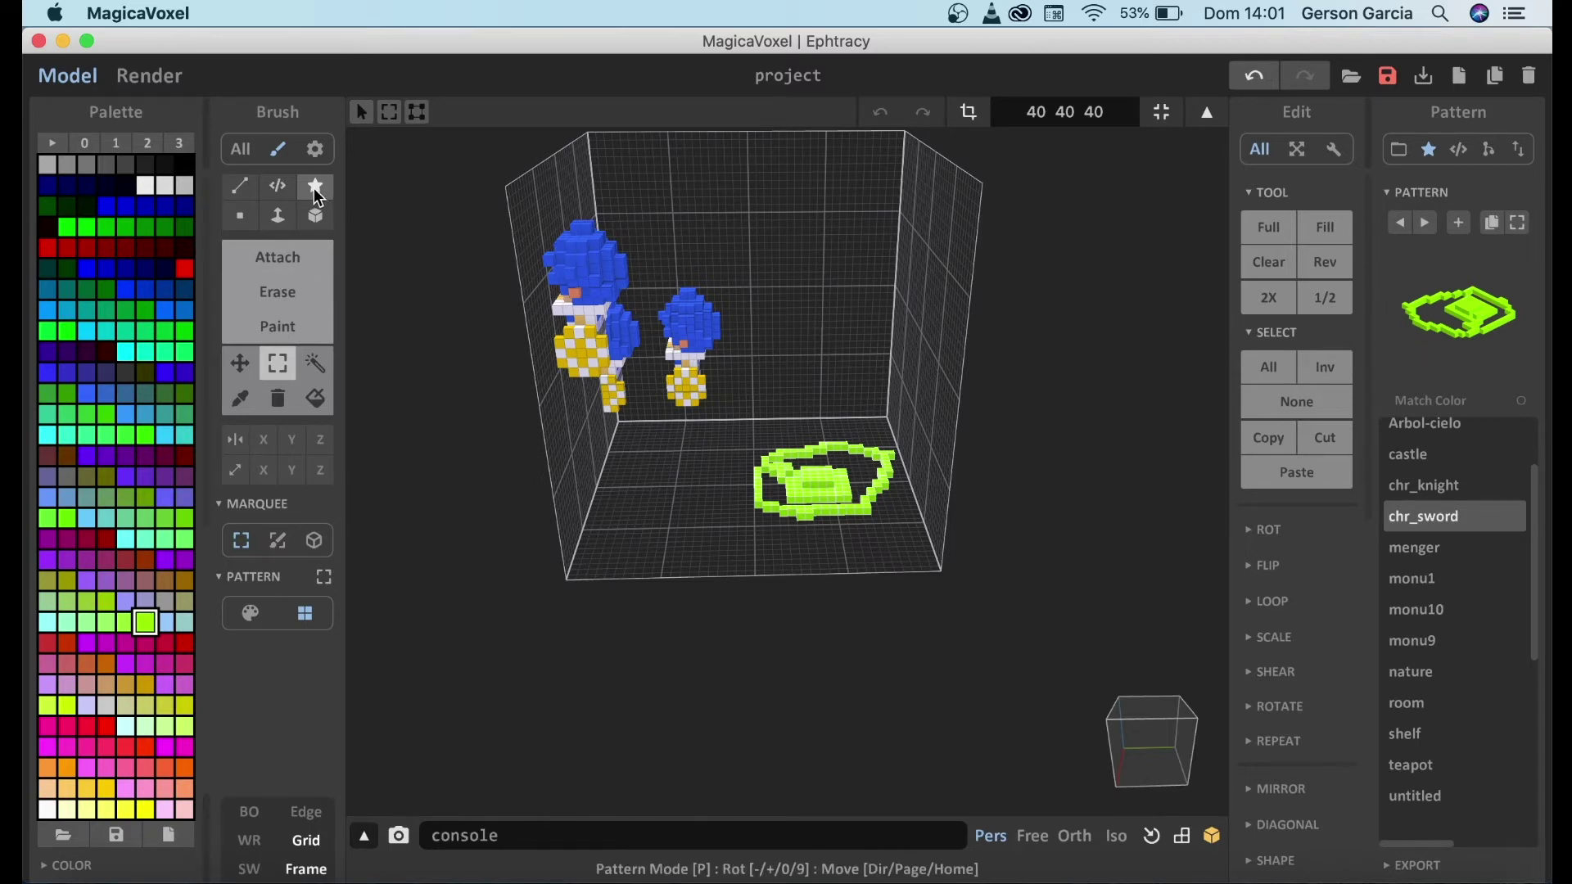
- Attach copies of the green ring pattern: two stacked on the wall and one on the floor beside the original
{"action": "left_click", "coordinate": [280, 256]}
{"action": "left_click", "coordinate": [823, 253]}
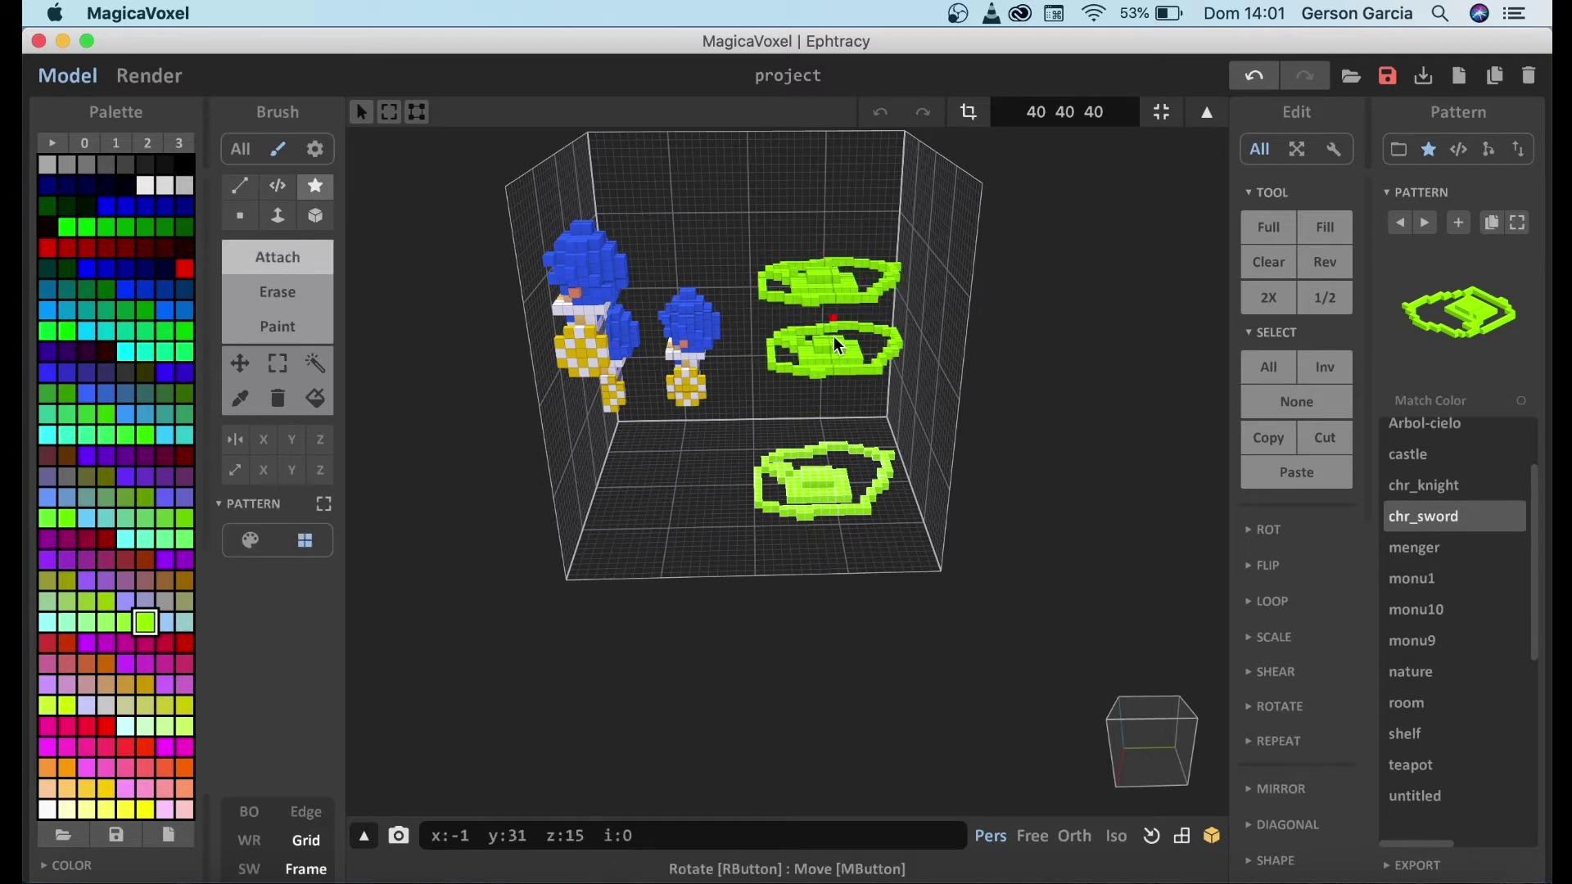
{"action": "left_click", "coordinate": [811, 337]}
{"action": "left_click", "coordinate": [761, 254]}
{"action": "right_click_drag", "start_coordinate": [745, 242], "coordinate": [815, 266]}
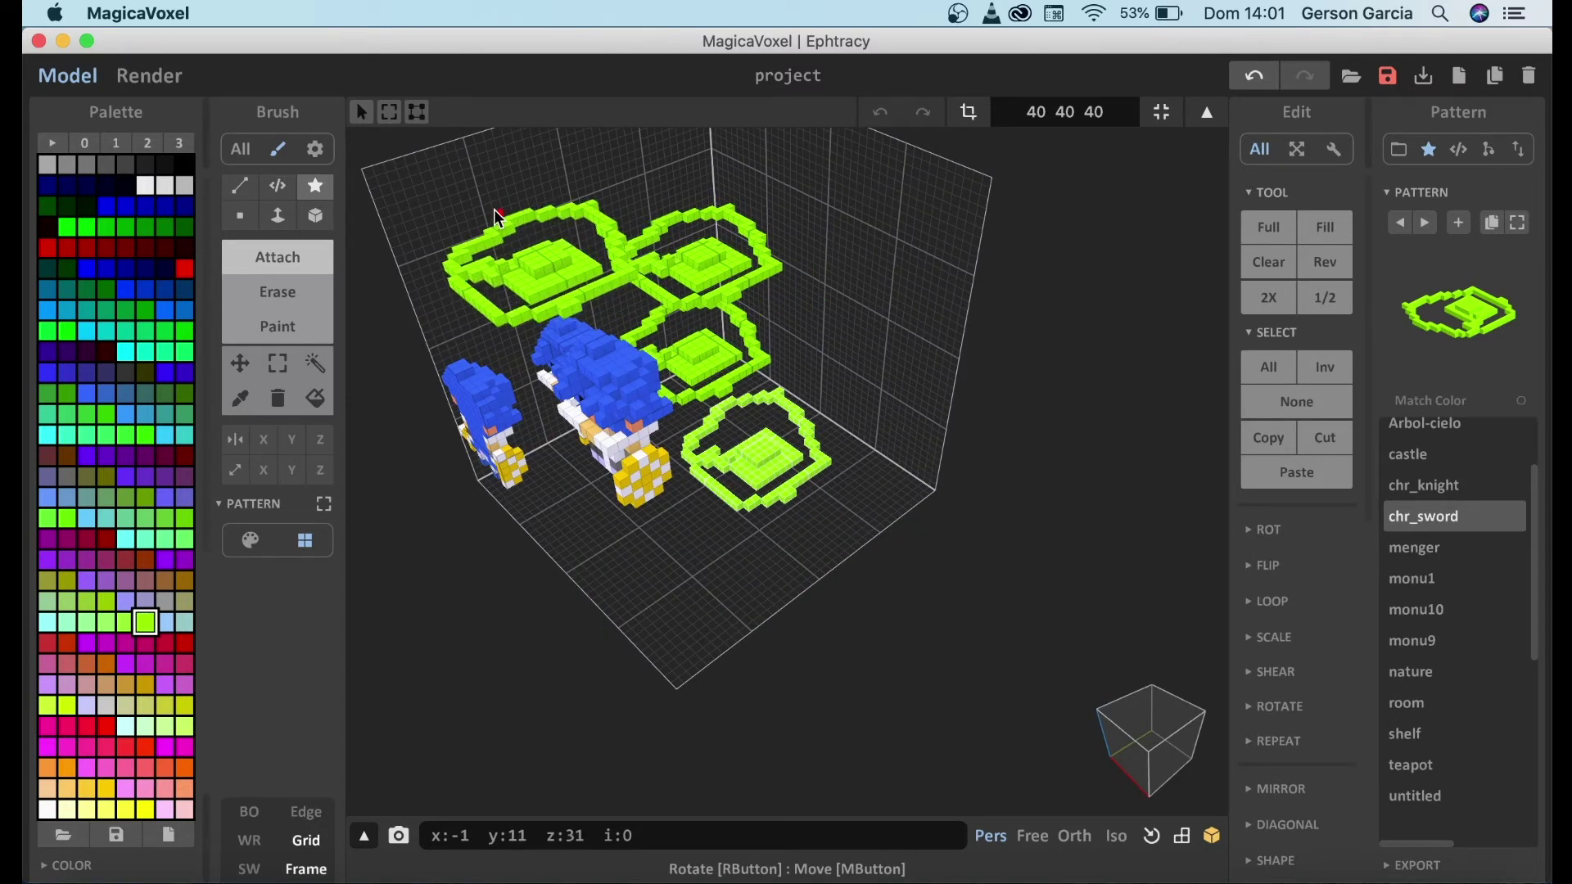
{"action": "right_click_drag", "start_coordinate": [754, 385], "coordinate": [670, 463]}
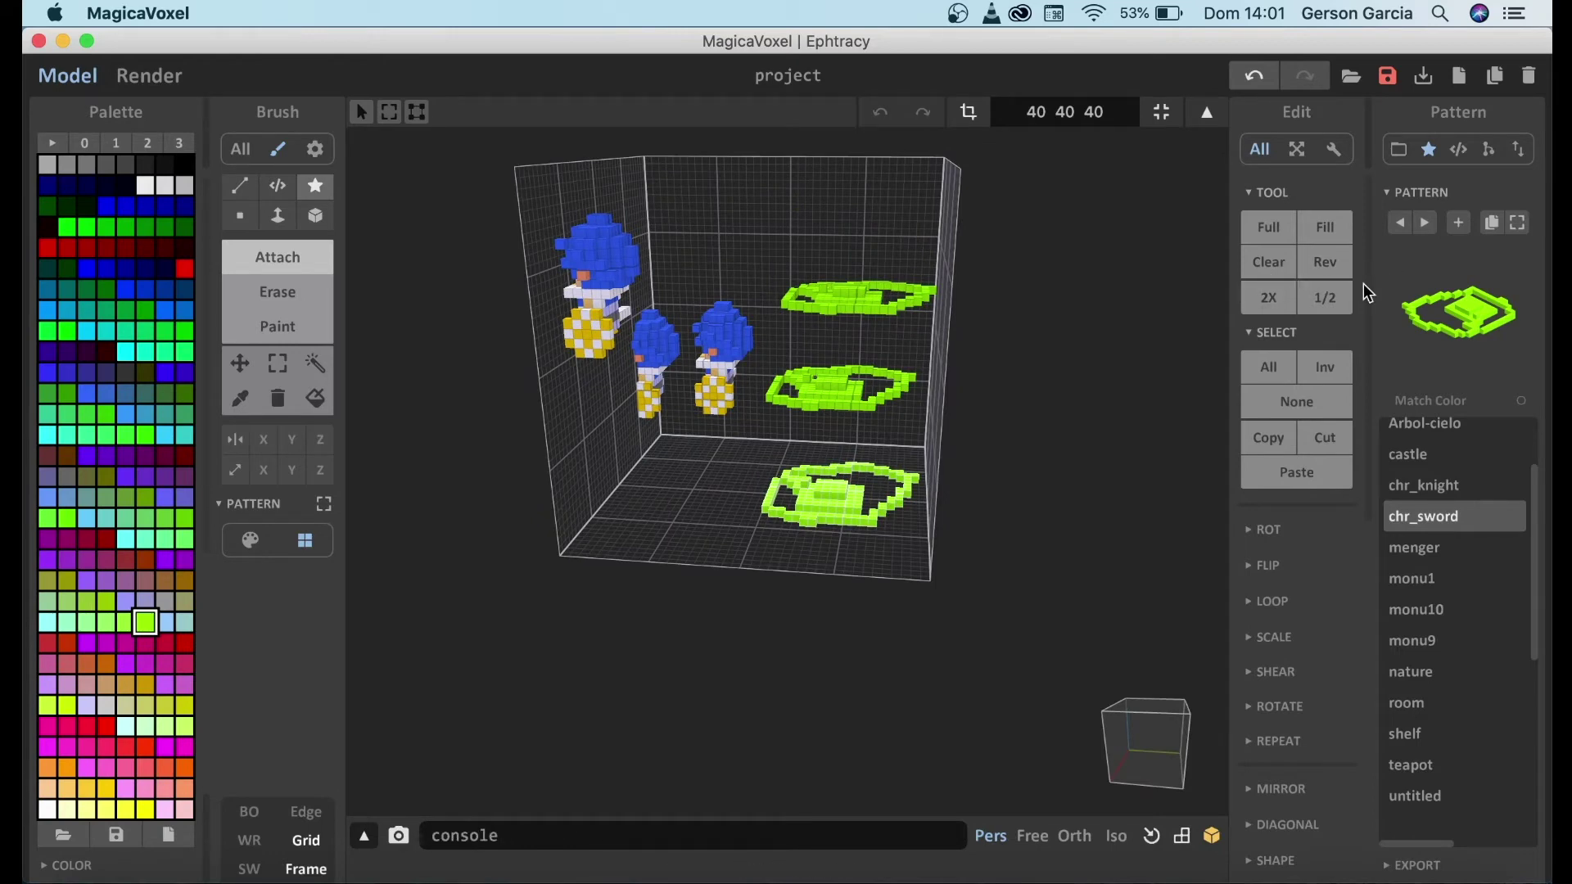
{"action": "right_click_drag", "start_coordinate": [724, 387], "coordinate": [665, 412]}
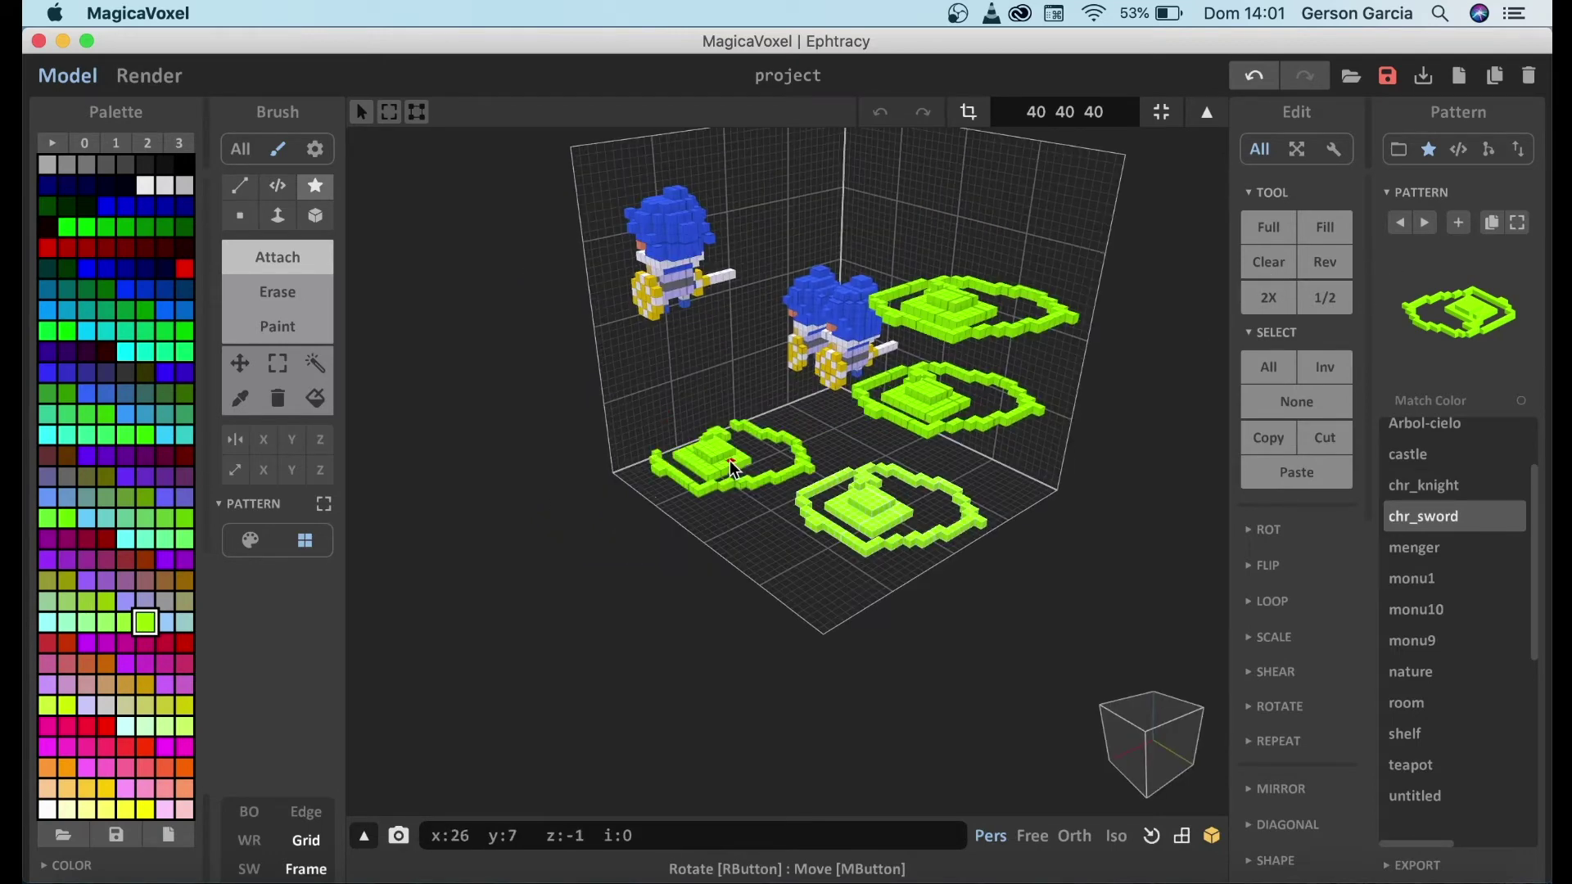
{"action": "left_click", "coordinate": [760, 473]}
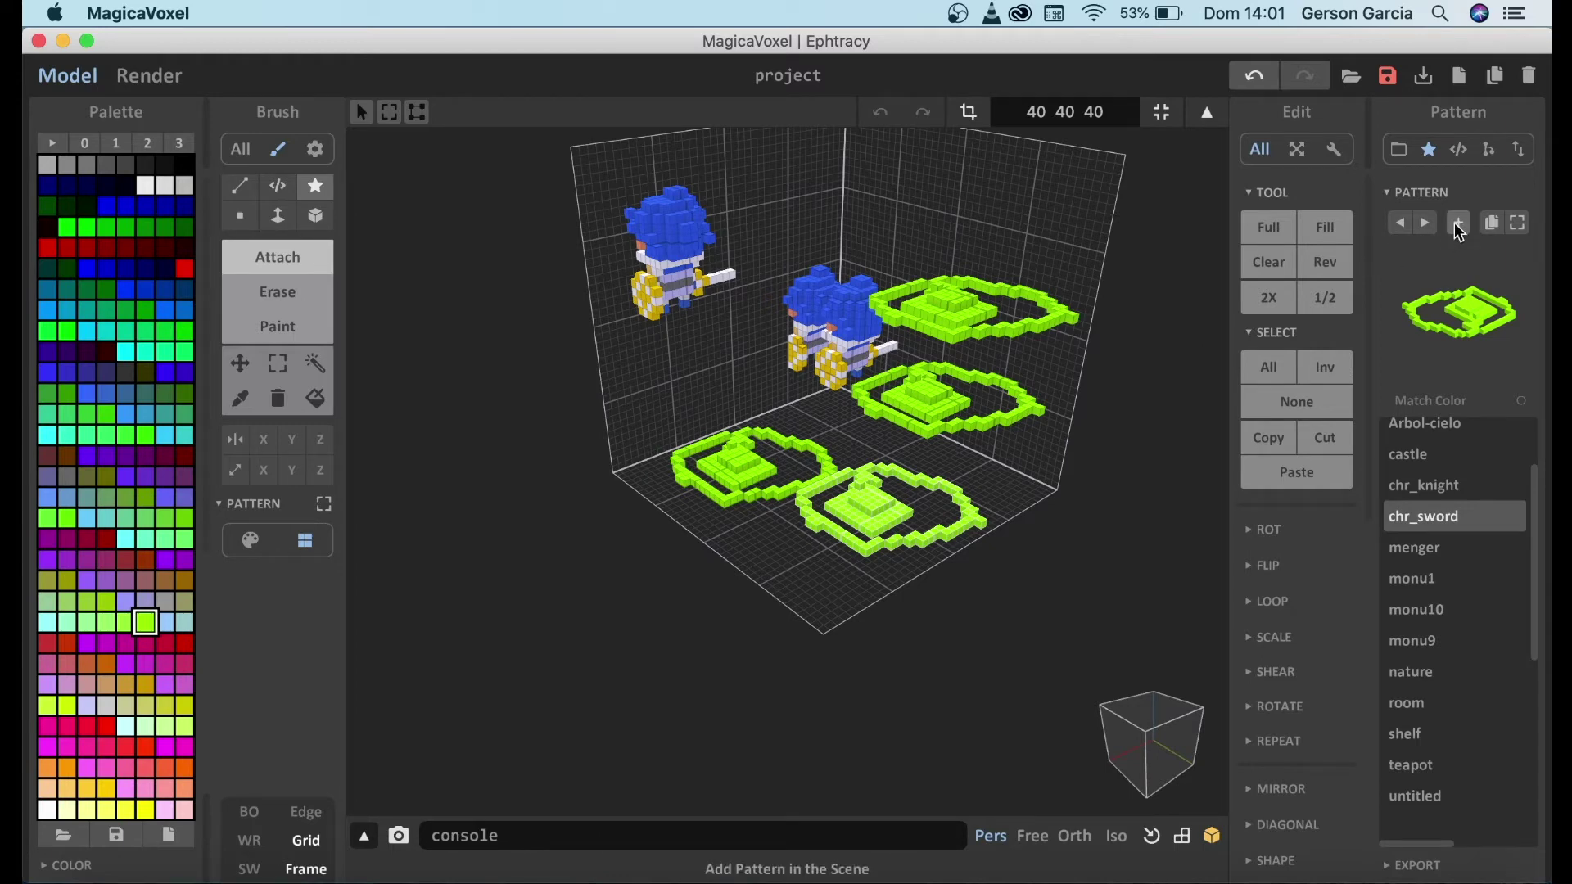
- Preview the menger, monu1 and nature models as brush patterns
{"action": "right_click_drag", "start_coordinate": [798, 364], "coordinate": [794, 381]}
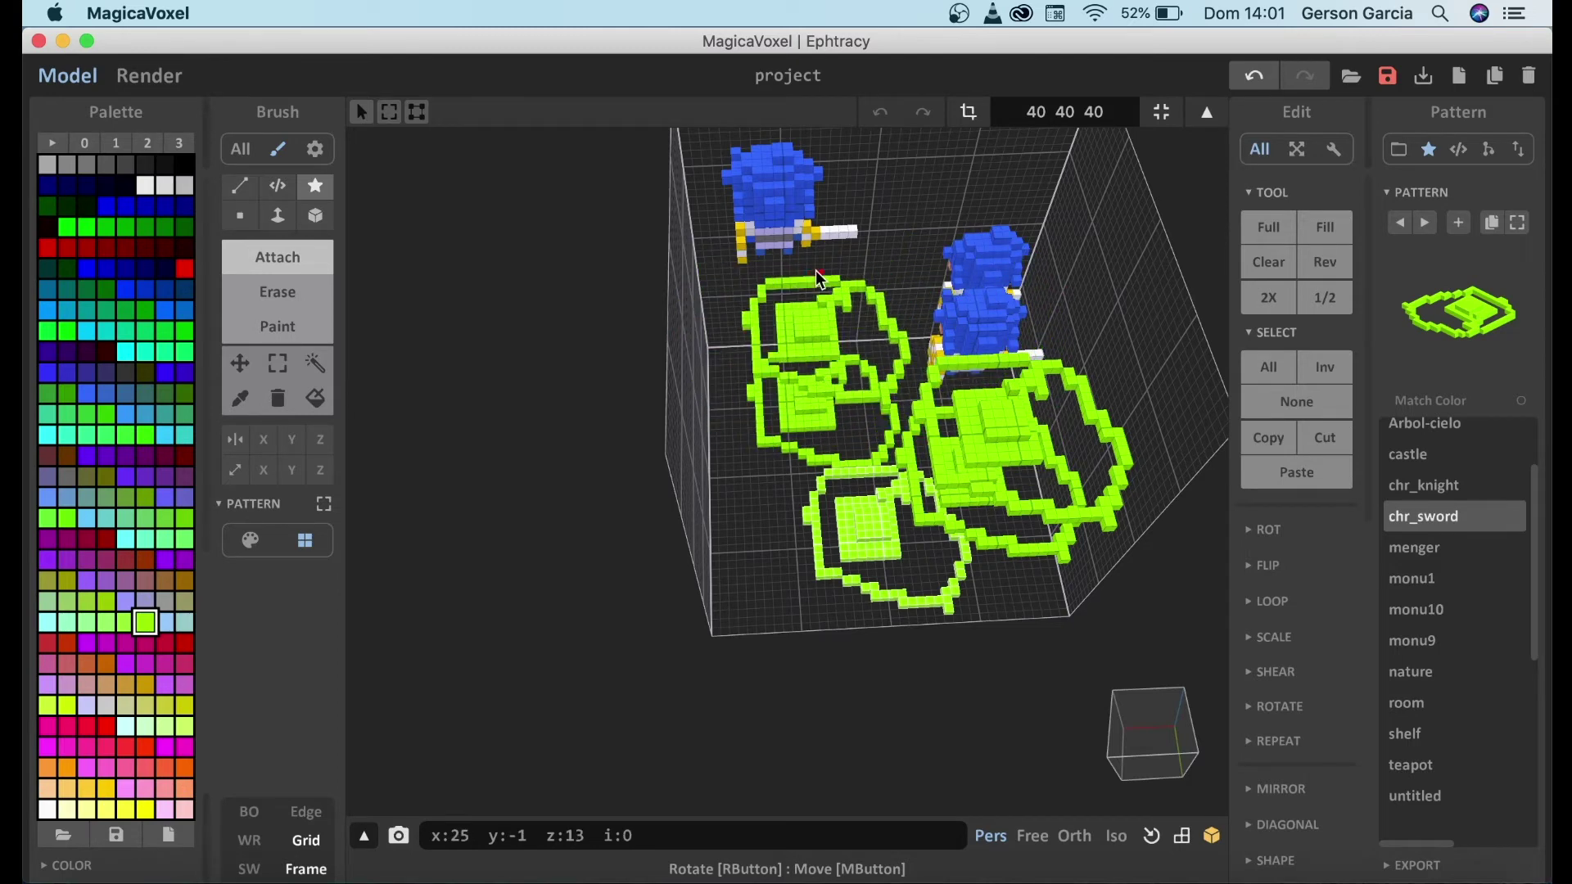
{"action": "right_click_drag", "start_coordinate": [571, 289], "coordinate": [595, 220]}
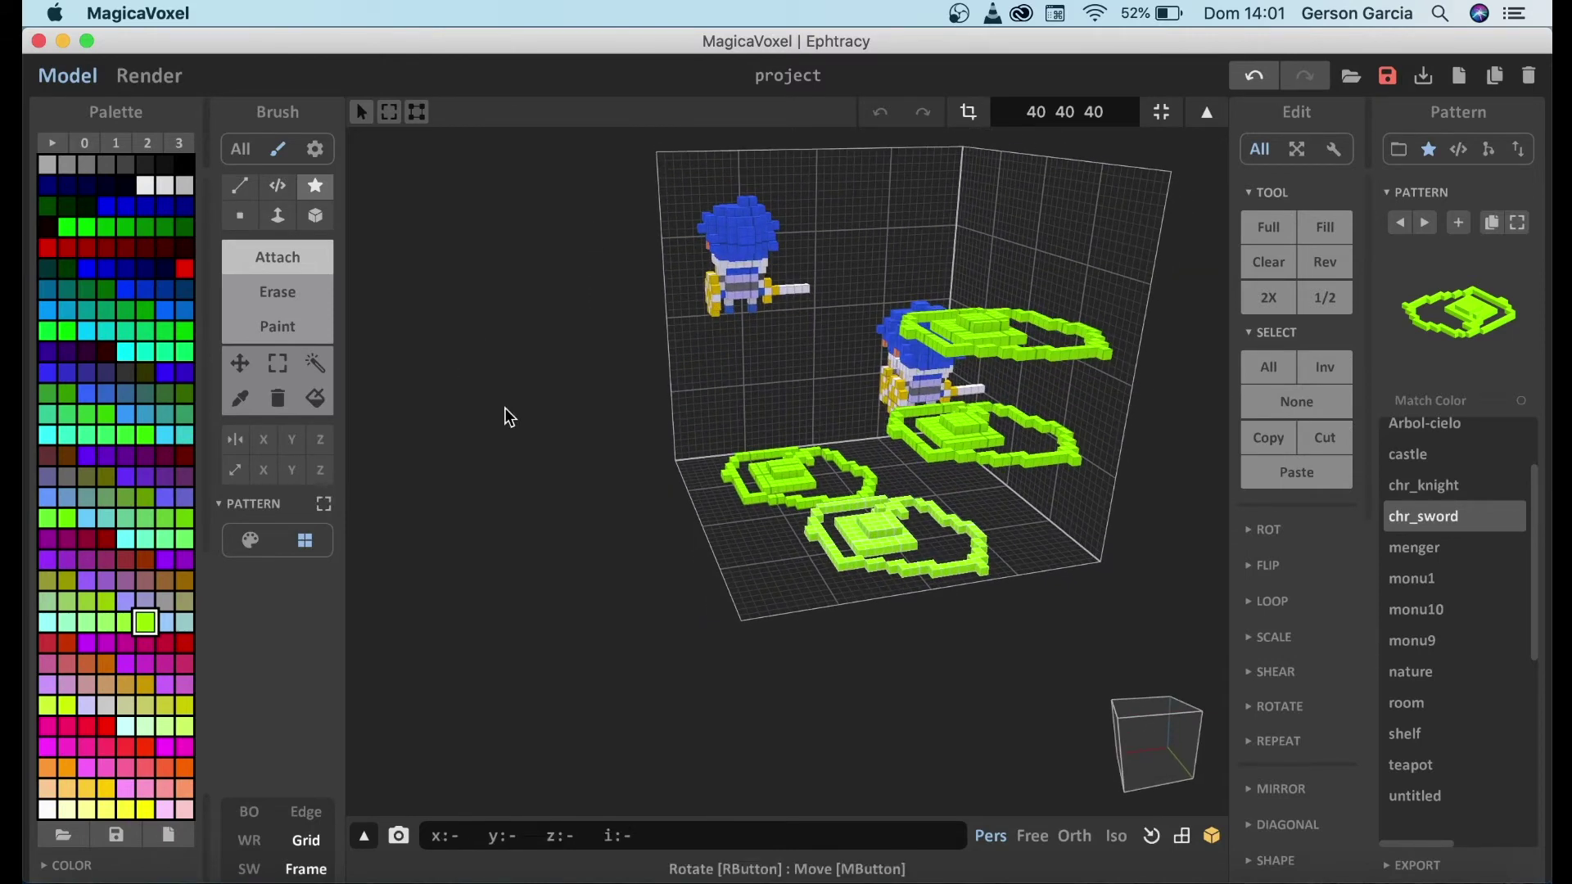
{"action": "left_click", "coordinate": [1420, 562]}
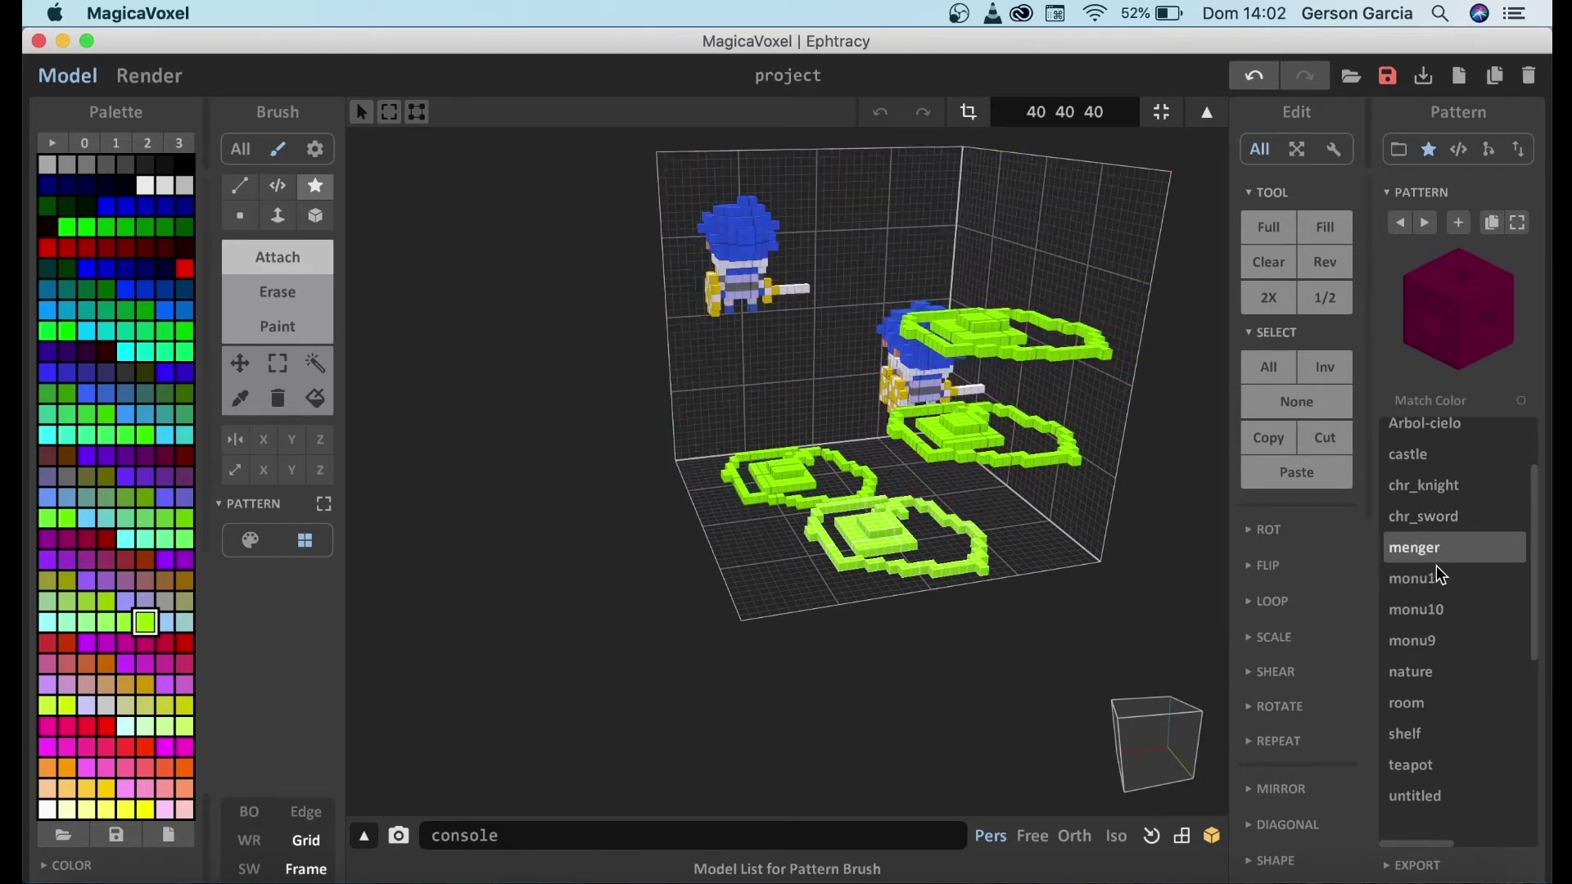
{"action": "left_click", "coordinate": [1429, 578]}
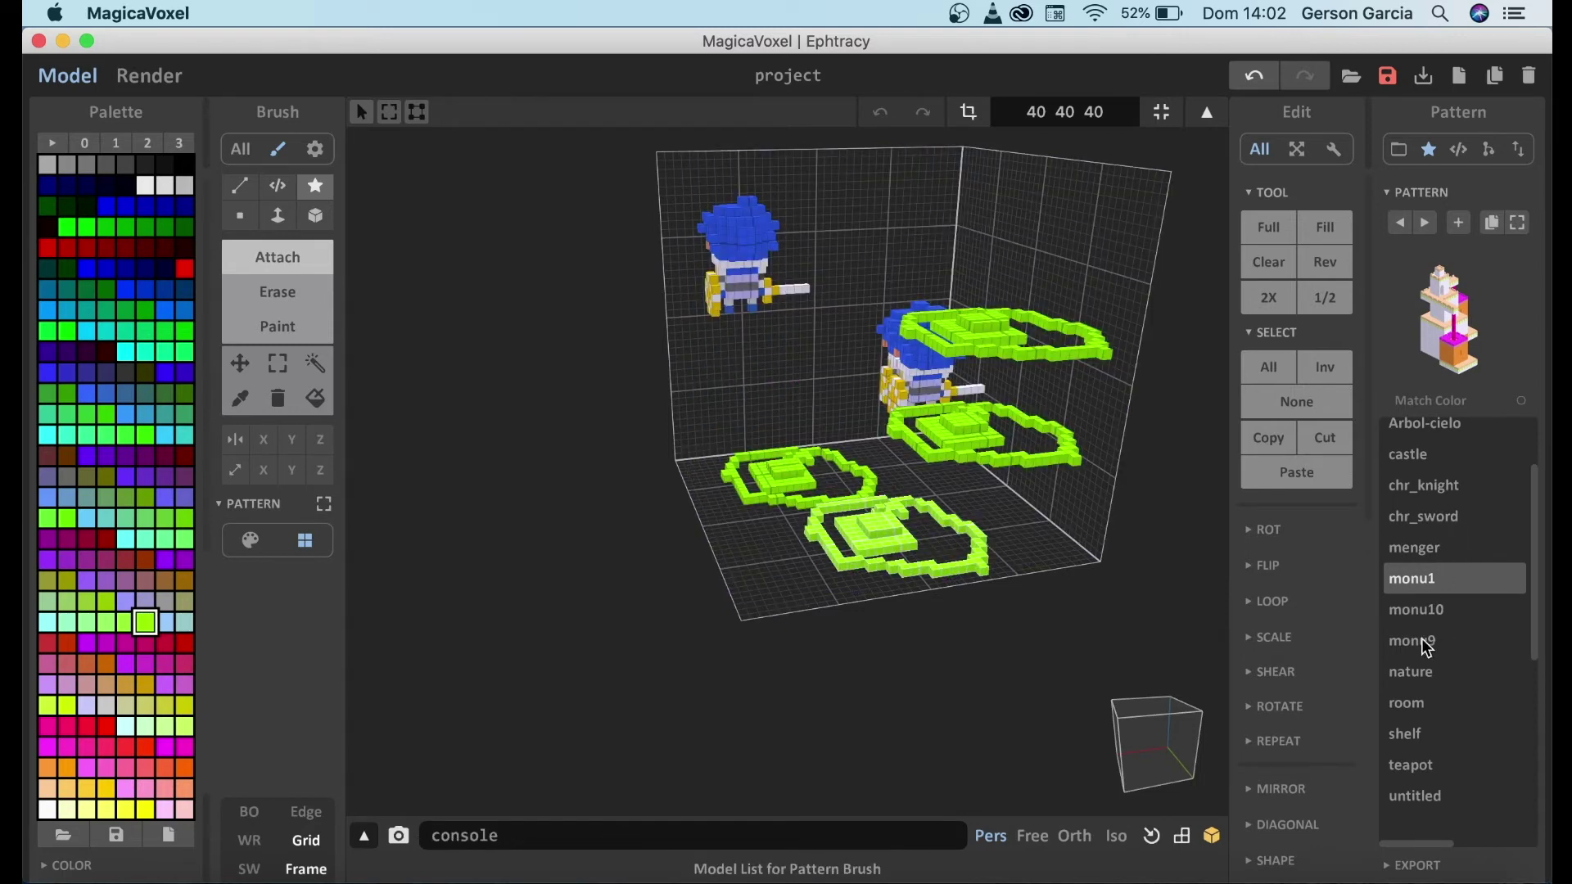
{"action": "left_click", "coordinate": [1417, 670]}
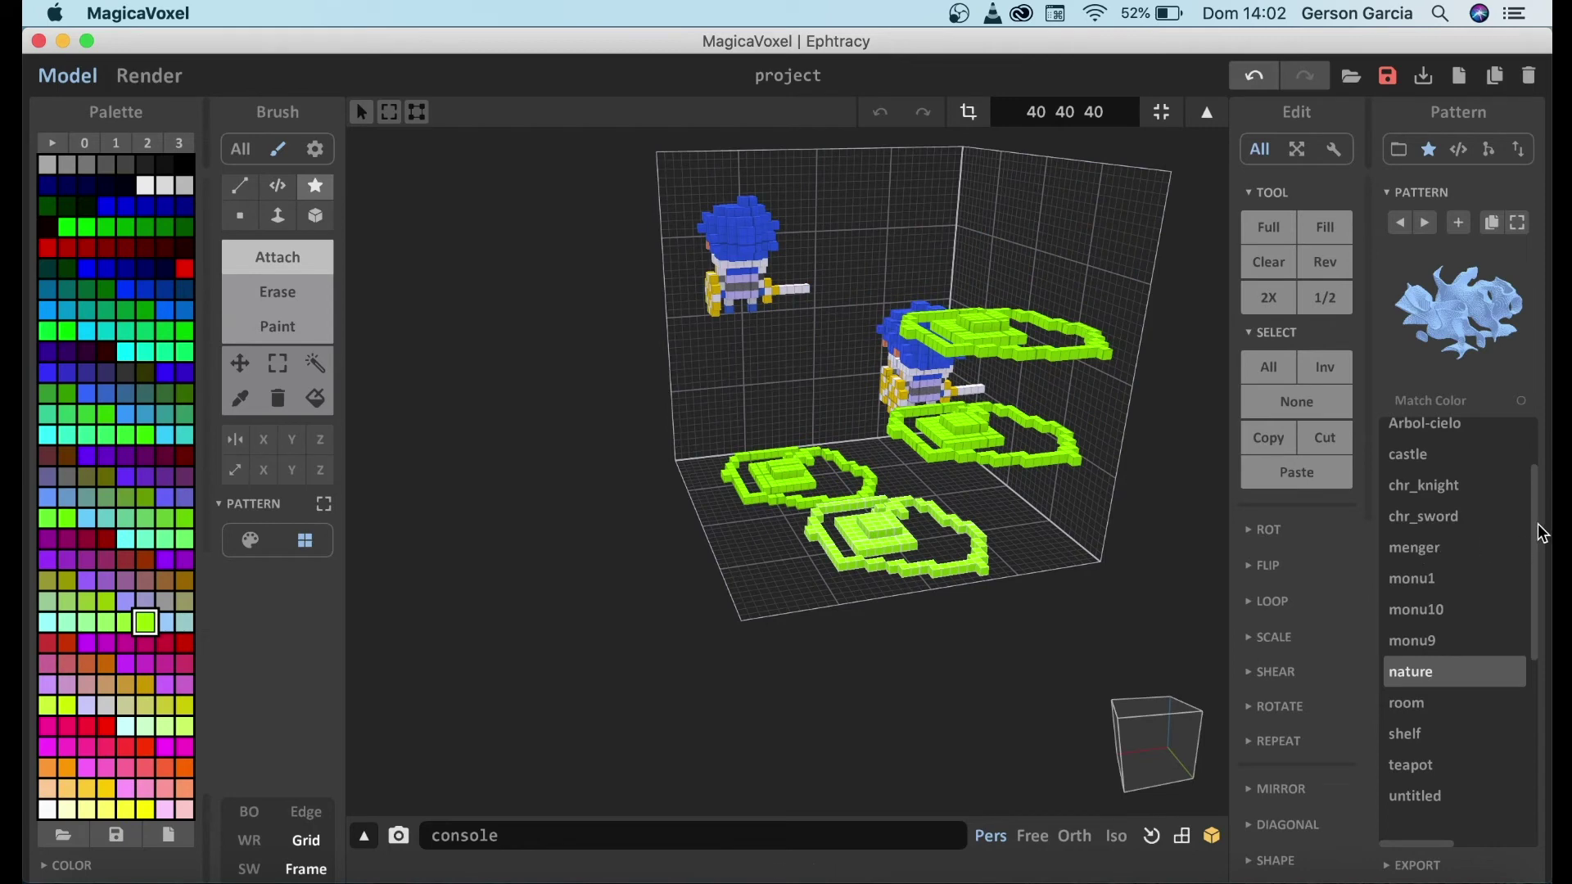
- Load the chr_knight model as the brush pattern and attach a copy to the wall beside the green rings
{"action": "left_click", "coordinate": [1464, 491]}
{"action": "left_click", "coordinate": [859, 372]}
{"action": "right_click_drag", "start_coordinate": [860, 372], "coordinate": [984, 369]}
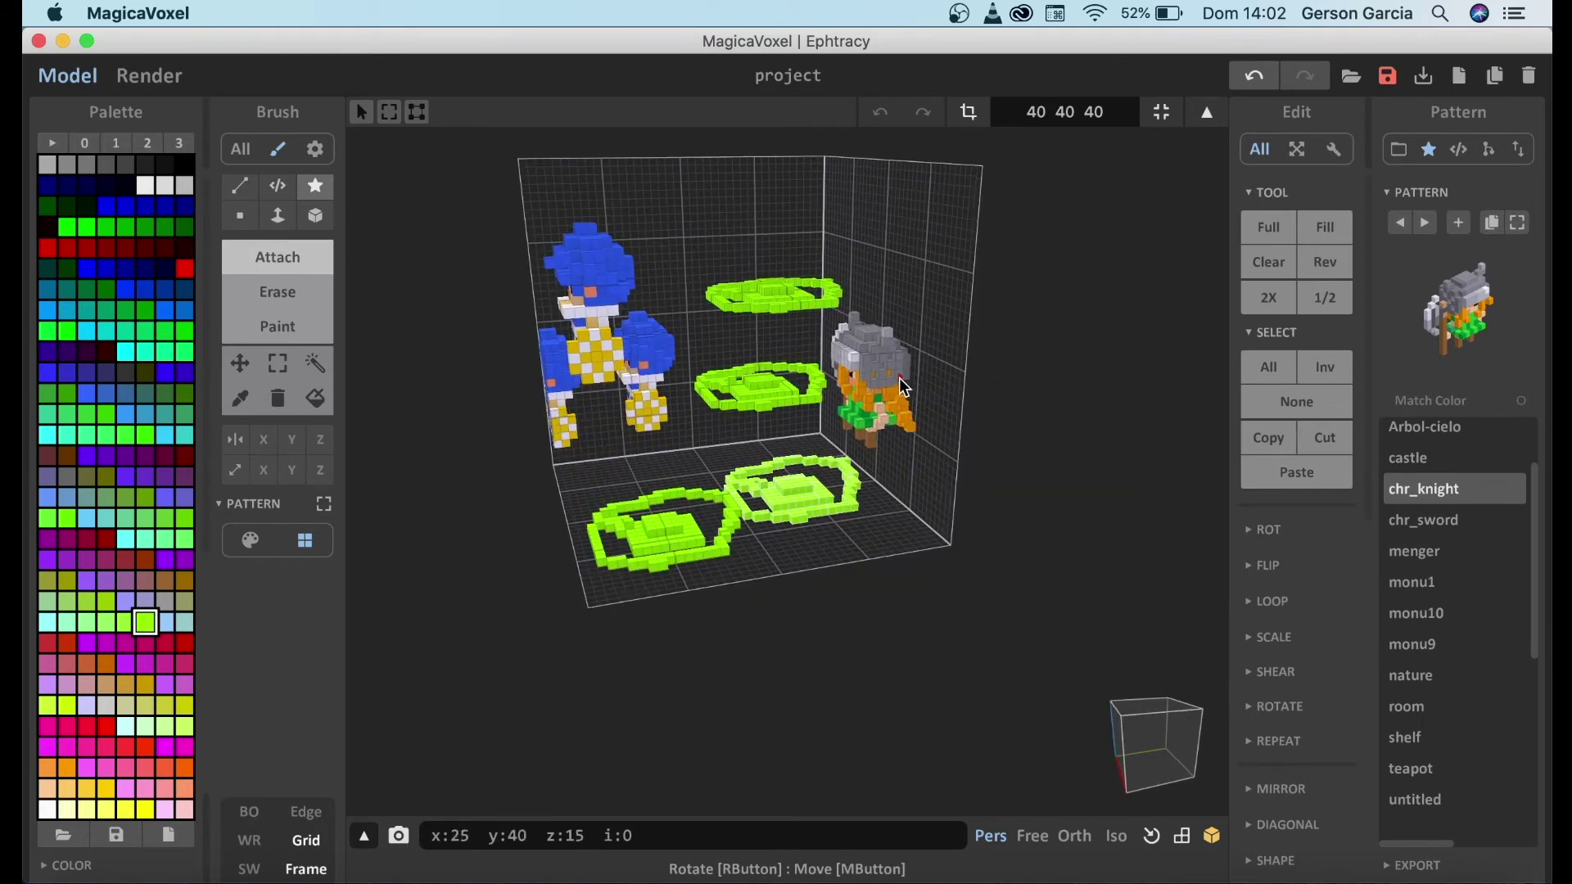
{"action": "left_click", "coordinate": [901, 384]}
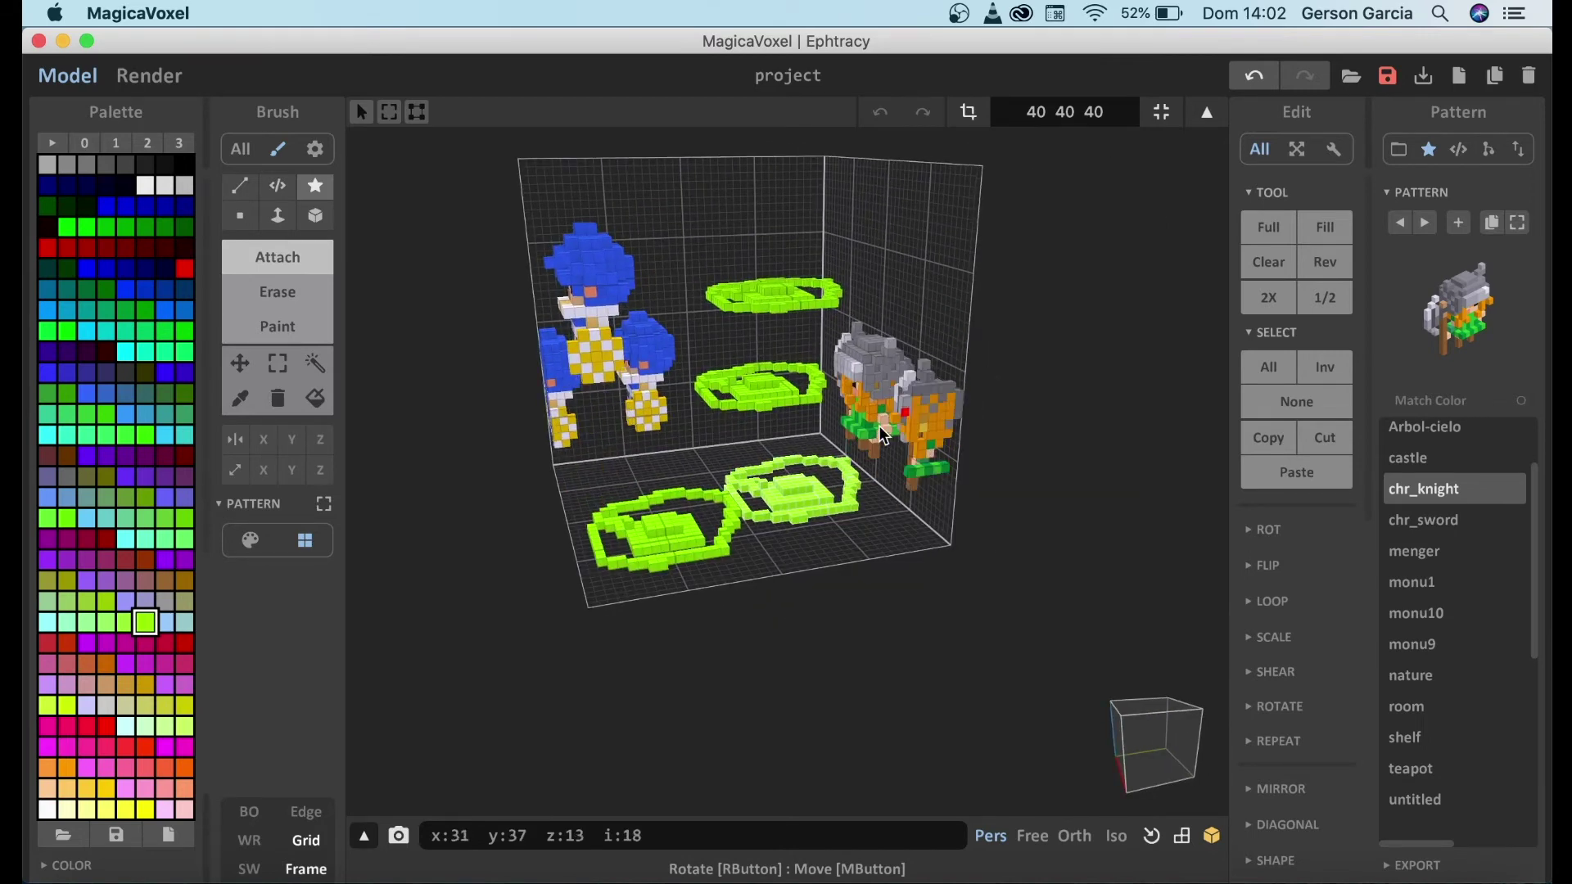
- Switch the pattern brush to the palette colour and attach a solid green chr_knight high on the wall
{"action": "left_click", "coordinate": [256, 543]}
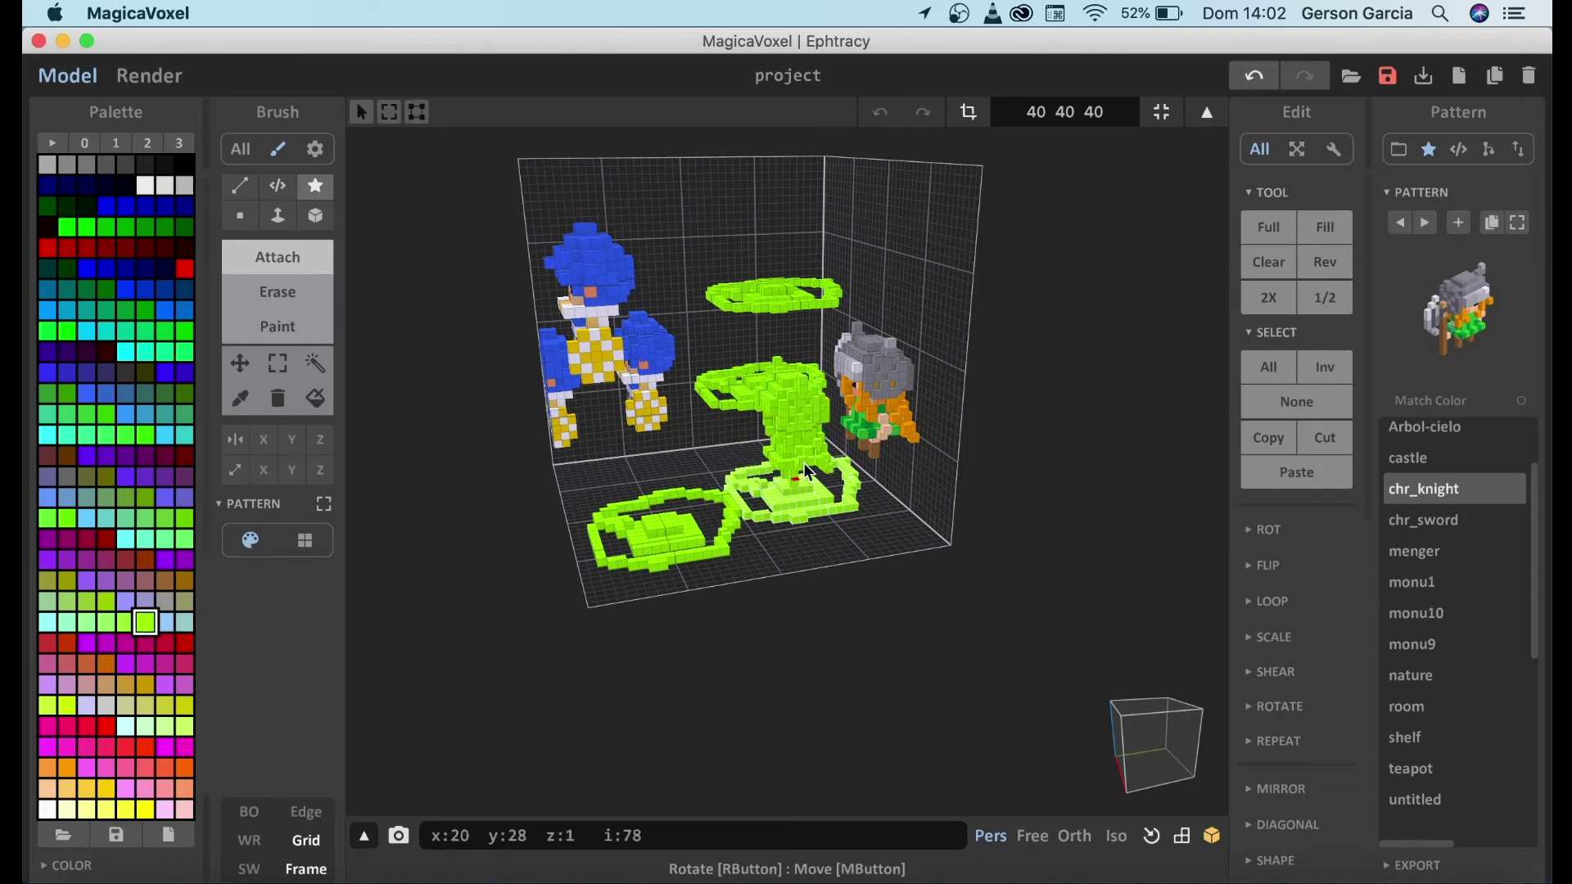
{"action": "right_click_drag", "start_coordinate": [712, 368], "coordinate": [830, 424]}
{"action": "left_click", "coordinate": [839, 287]}
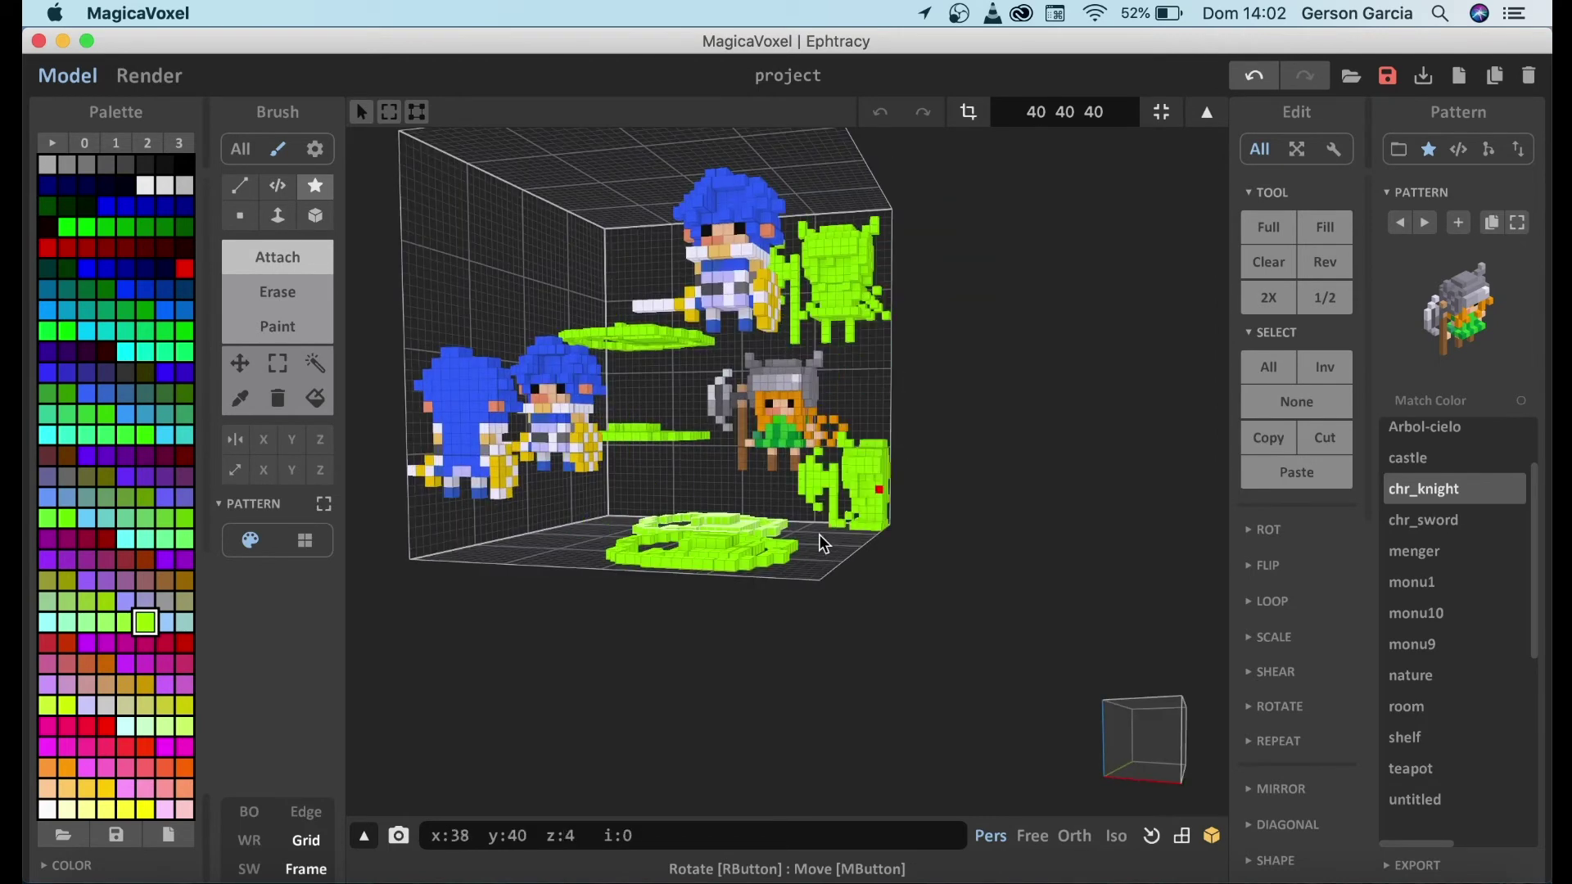
- Attach a solid crimson chr_knight near the upper green ring, plus another knight in the pattern's original colours
{"action": "left_click", "coordinate": [168, 643]}
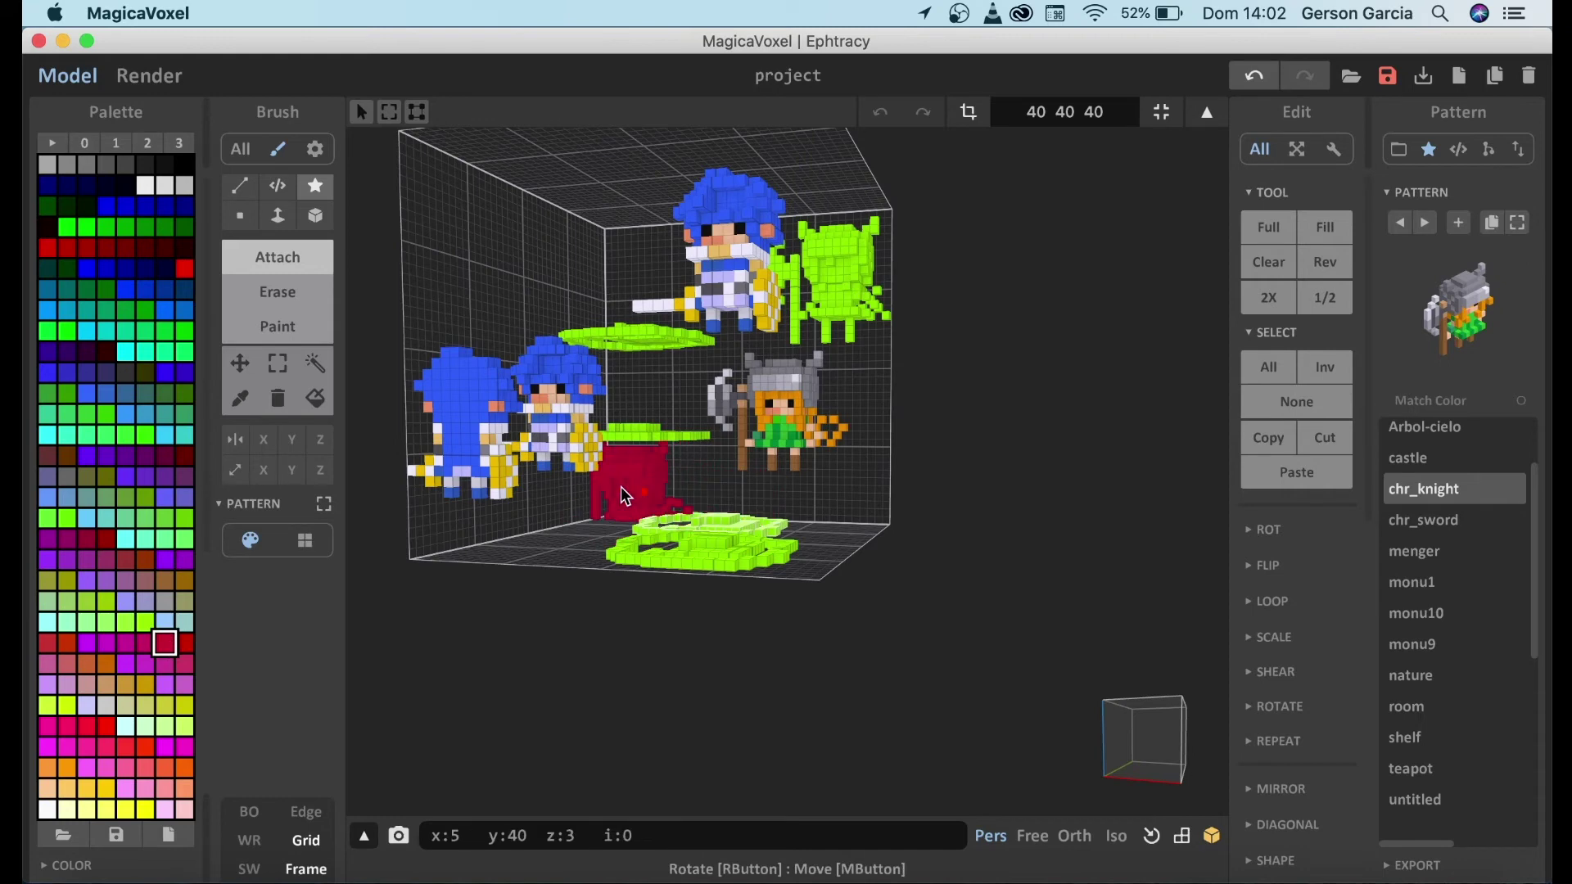
{"action": "left_click", "coordinate": [557, 288]}
{"action": "right_click_drag", "start_coordinate": [673, 315], "coordinate": [557, 352]}
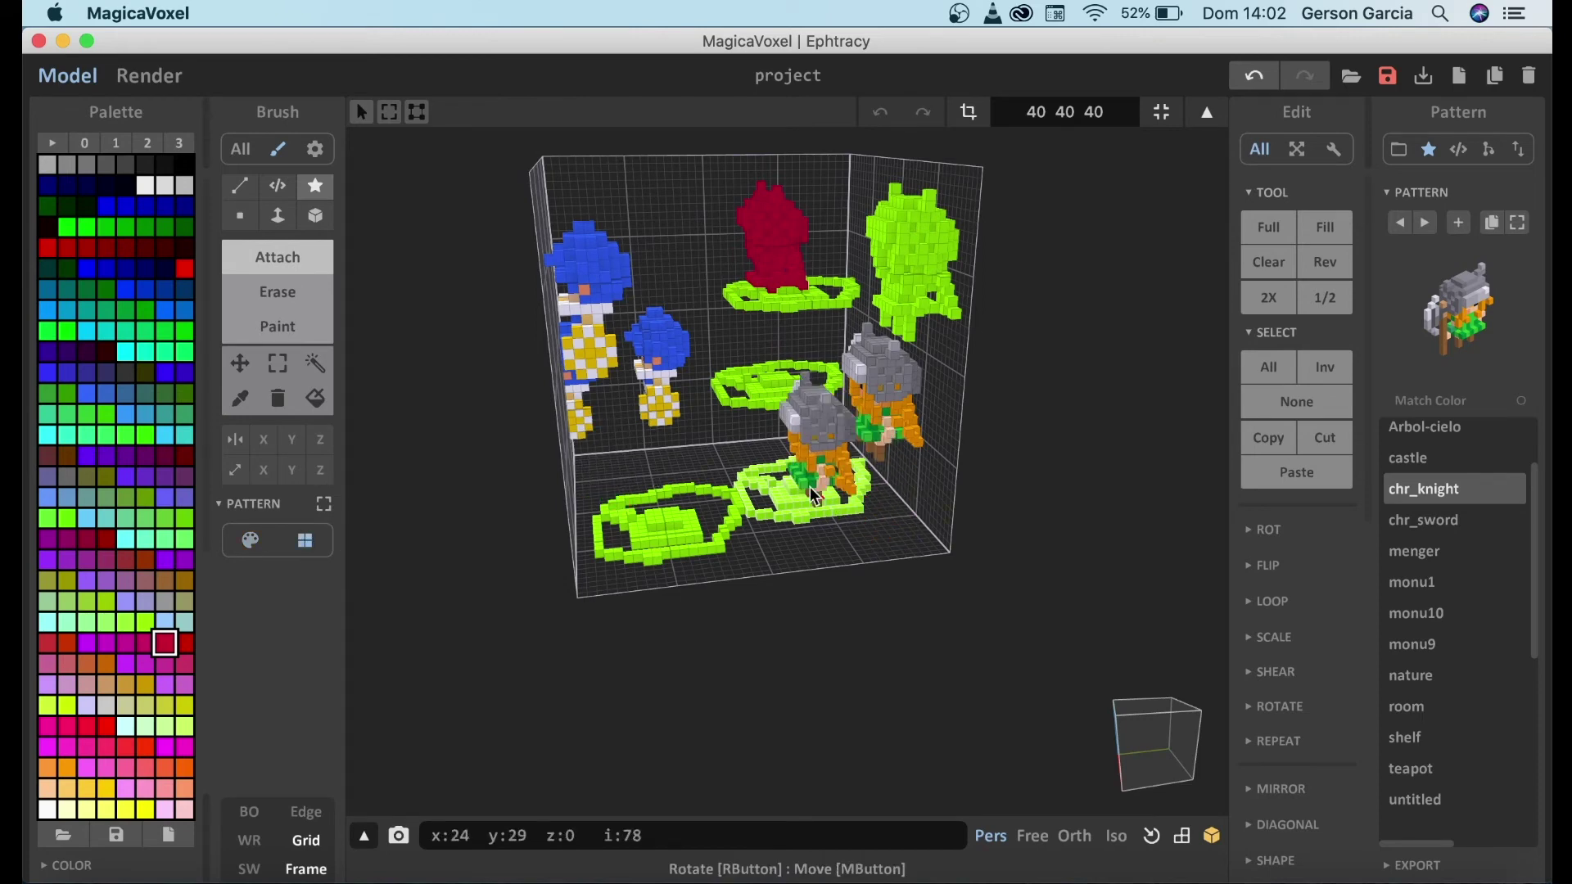
{"action": "left_click", "coordinate": [655, 277]}
{"action": "right_click_drag", "start_coordinate": [655, 277], "coordinate": [915, 367]}
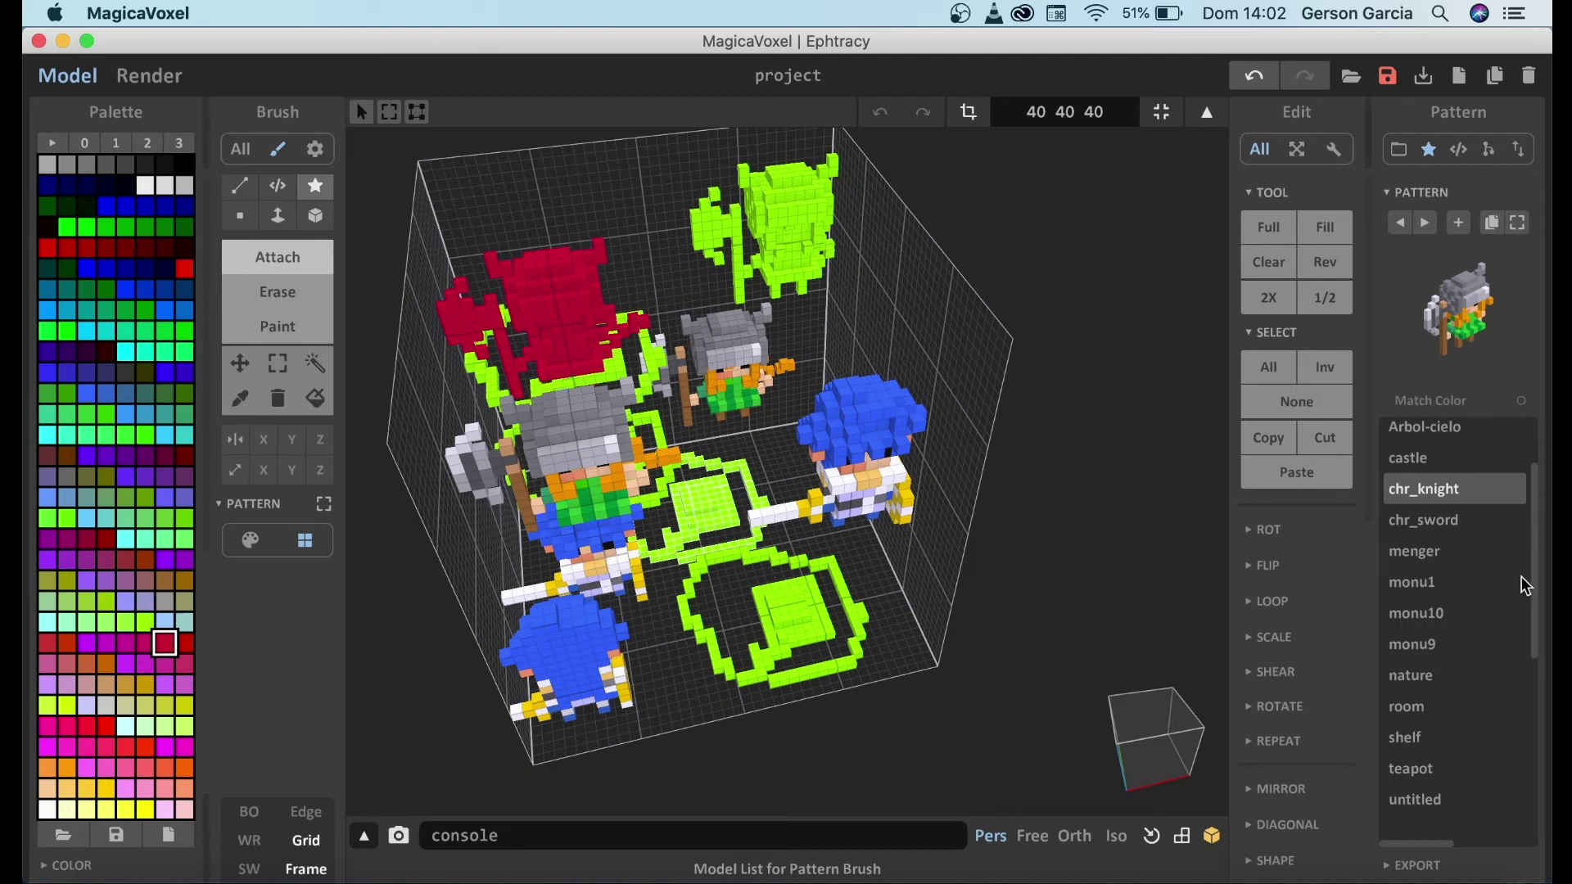
- Load the Arbol-cielo model as the brush pattern and attach it to the scene in solid red
{"action": "left_click_drag", "start_coordinate": [1533, 579], "coordinate": [1547, 518]}
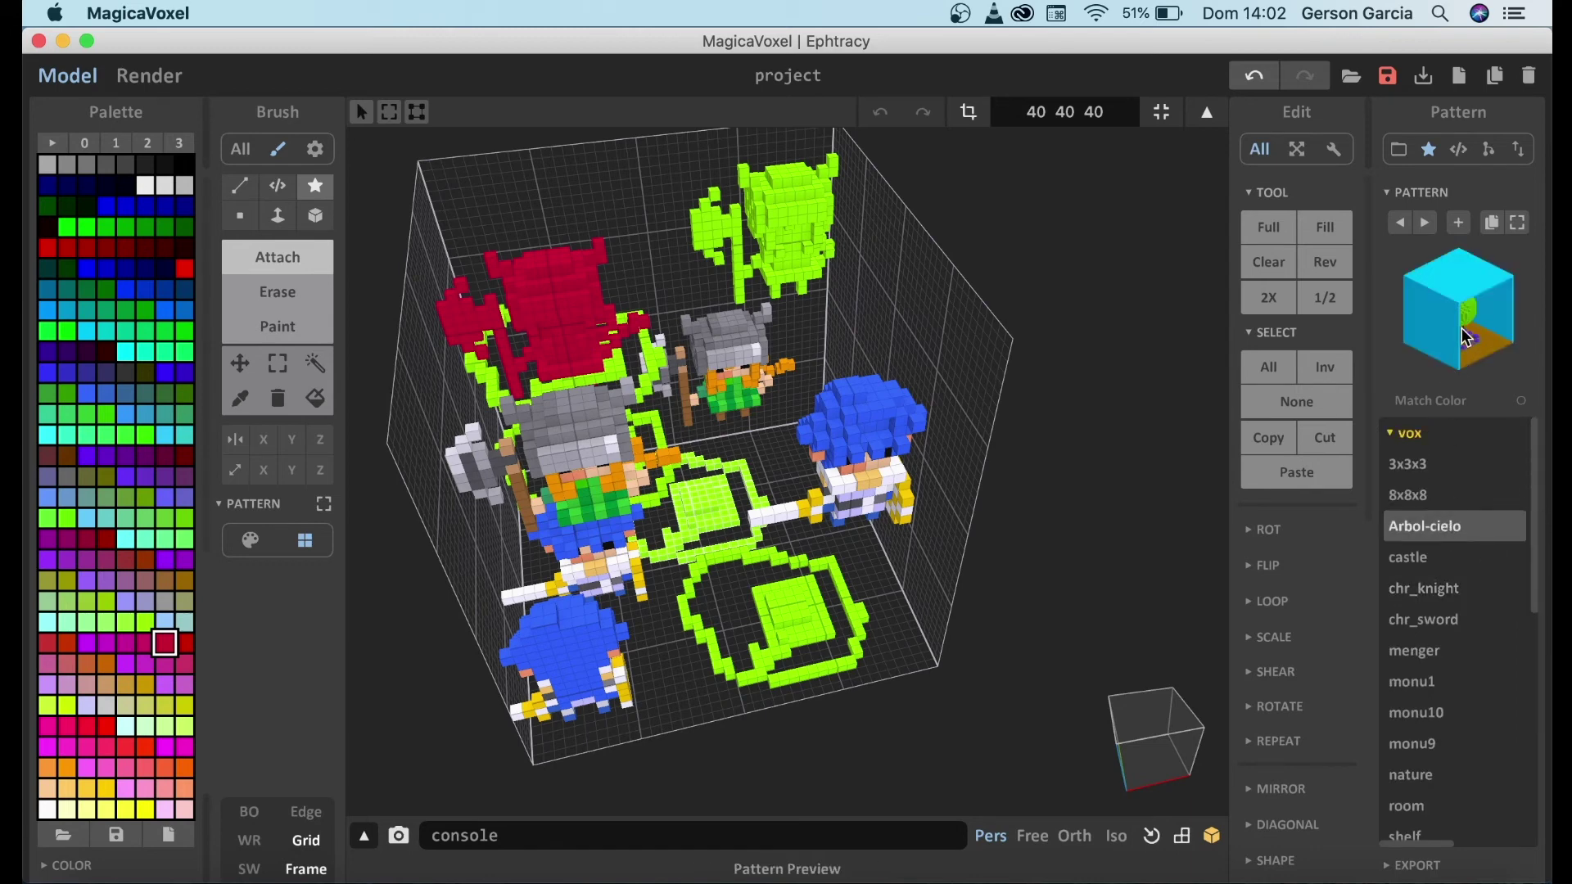
{"action": "mouse_move", "coordinate": [1441, 321]}
{"action": "left_mouse_down"}
{"action": "mouse_move", "coordinate": [1387, 327]}
{"action": "mouse_move", "coordinate": [1416, 330]}
{"action": "left_mouse_up"}
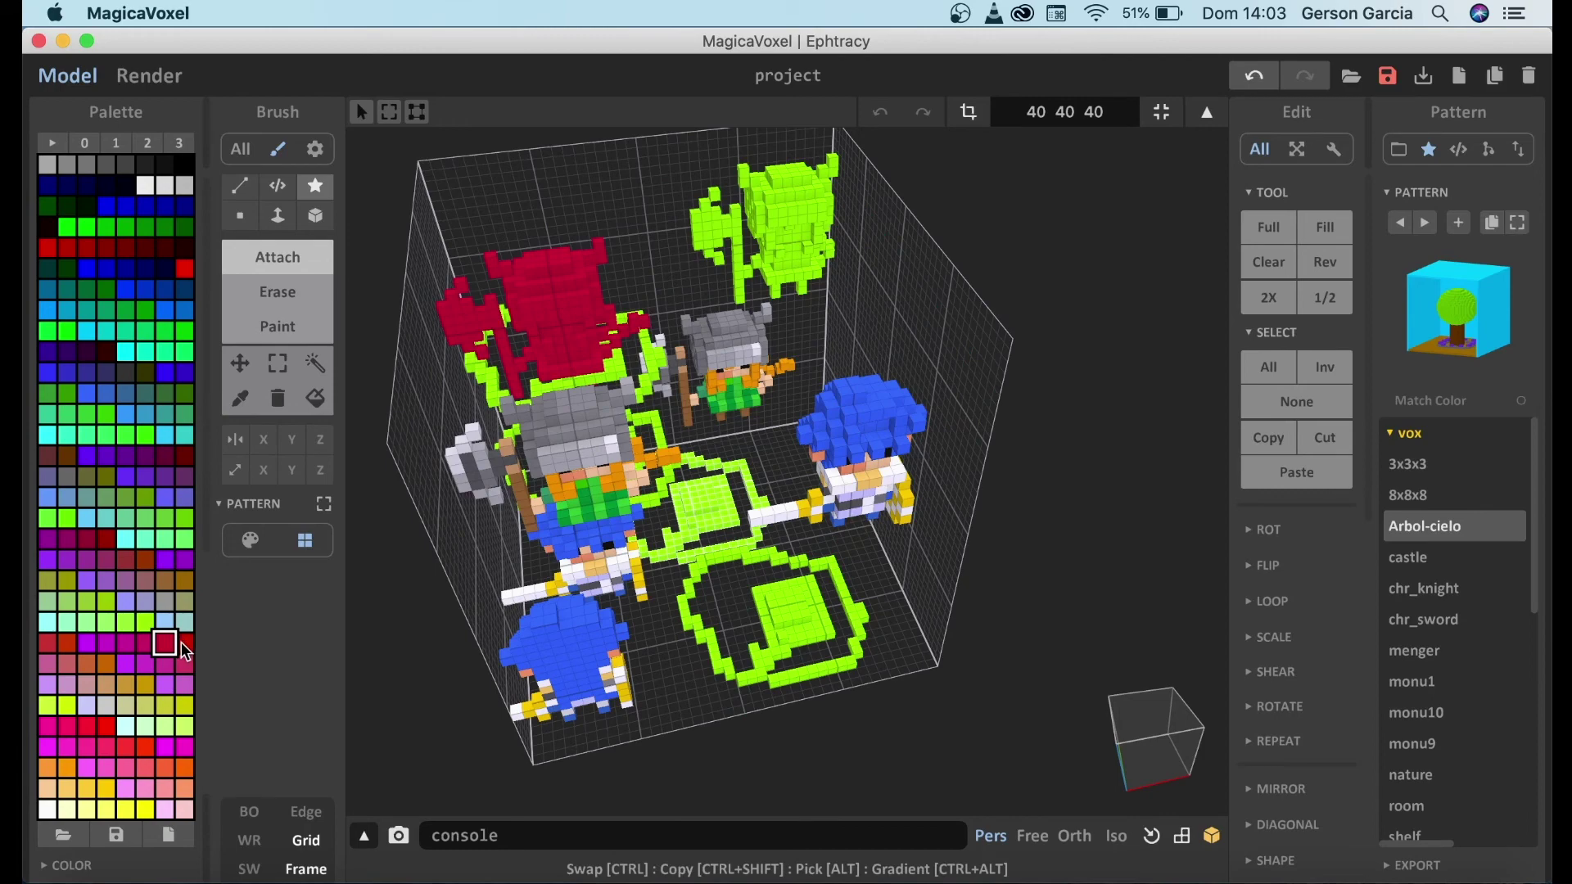
{"action": "left_click", "coordinate": [185, 644]}
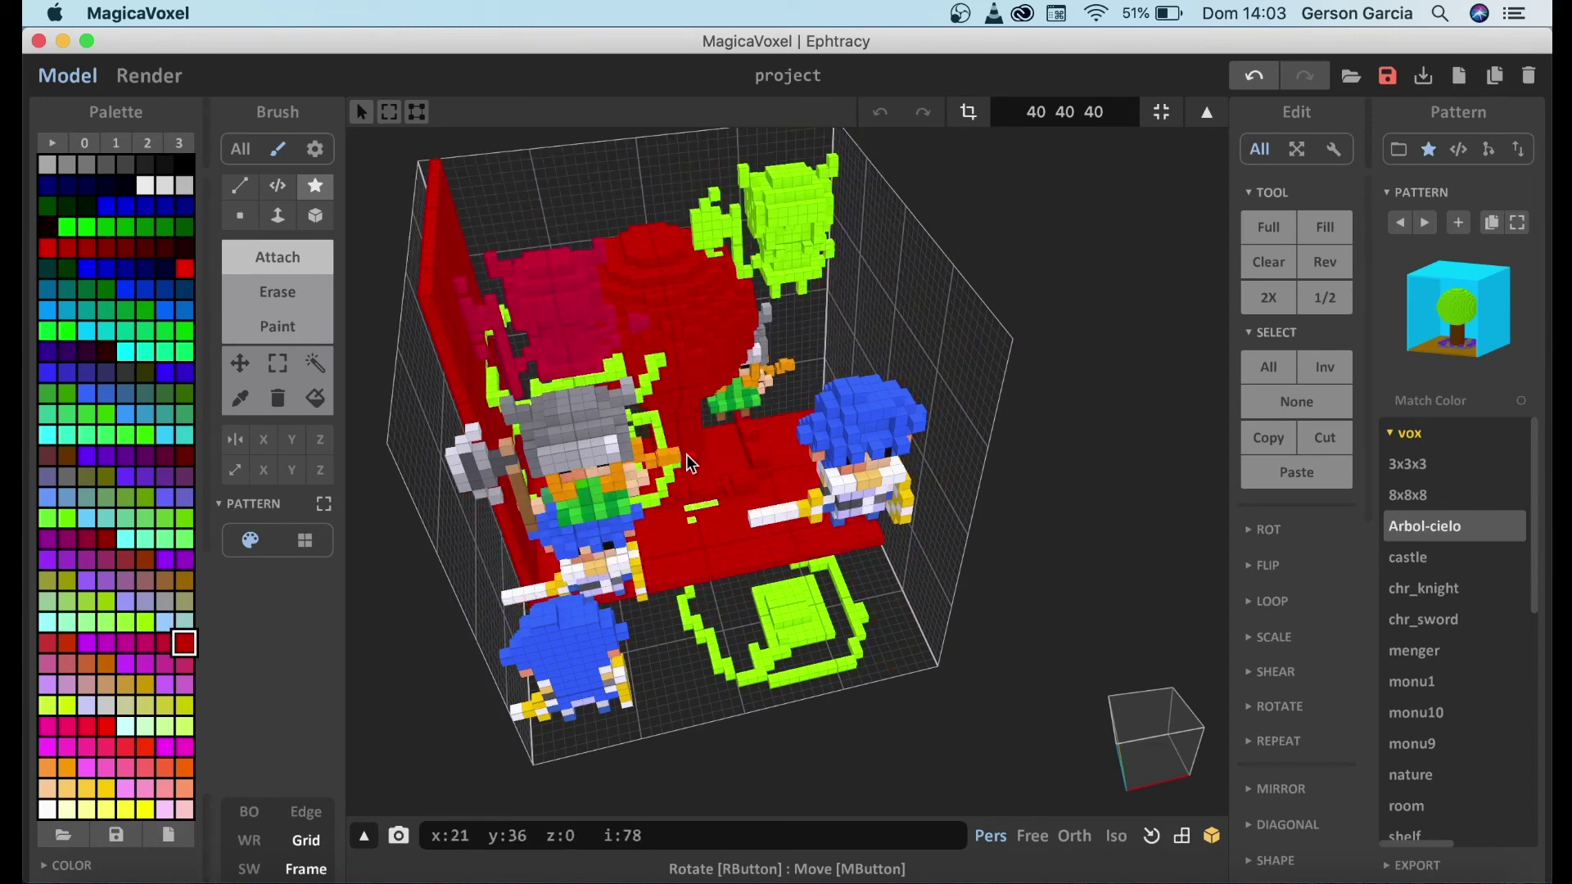
{"action": "mouse_move", "coordinate": [689, 508]}
{"action": "right_mouse_down"}
{"action": "mouse_move", "coordinate": [632, 464]}
{"action": "mouse_move", "coordinate": [769, 532]}
{"action": "mouse_move", "coordinate": [717, 532]}
{"action": "right_mouse_up"}
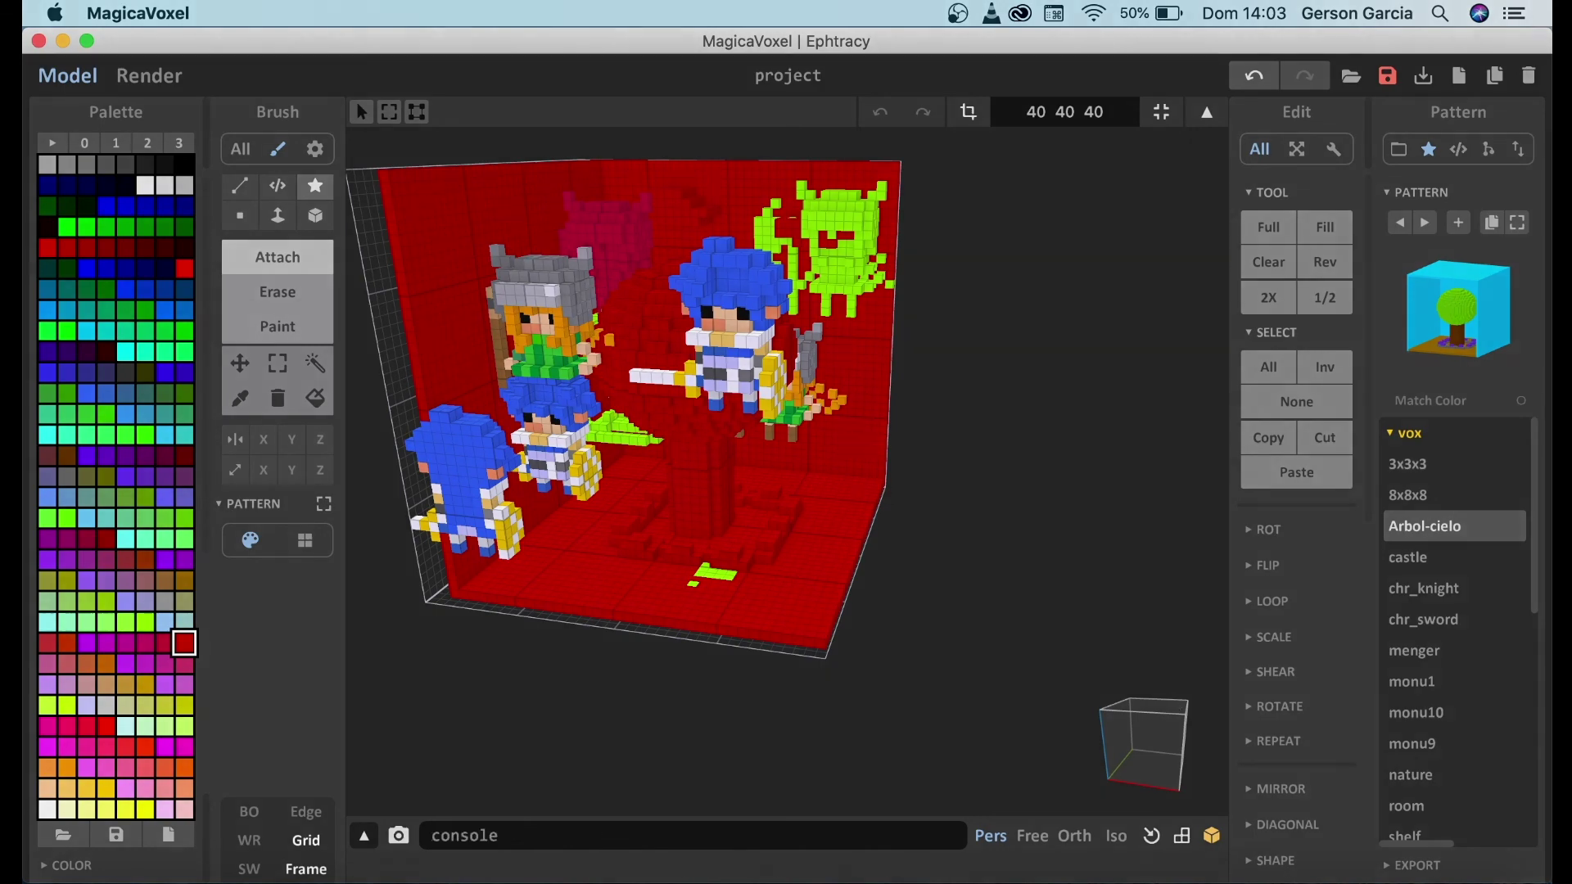
{"action": "left_click", "coordinate": [1101, 872]}
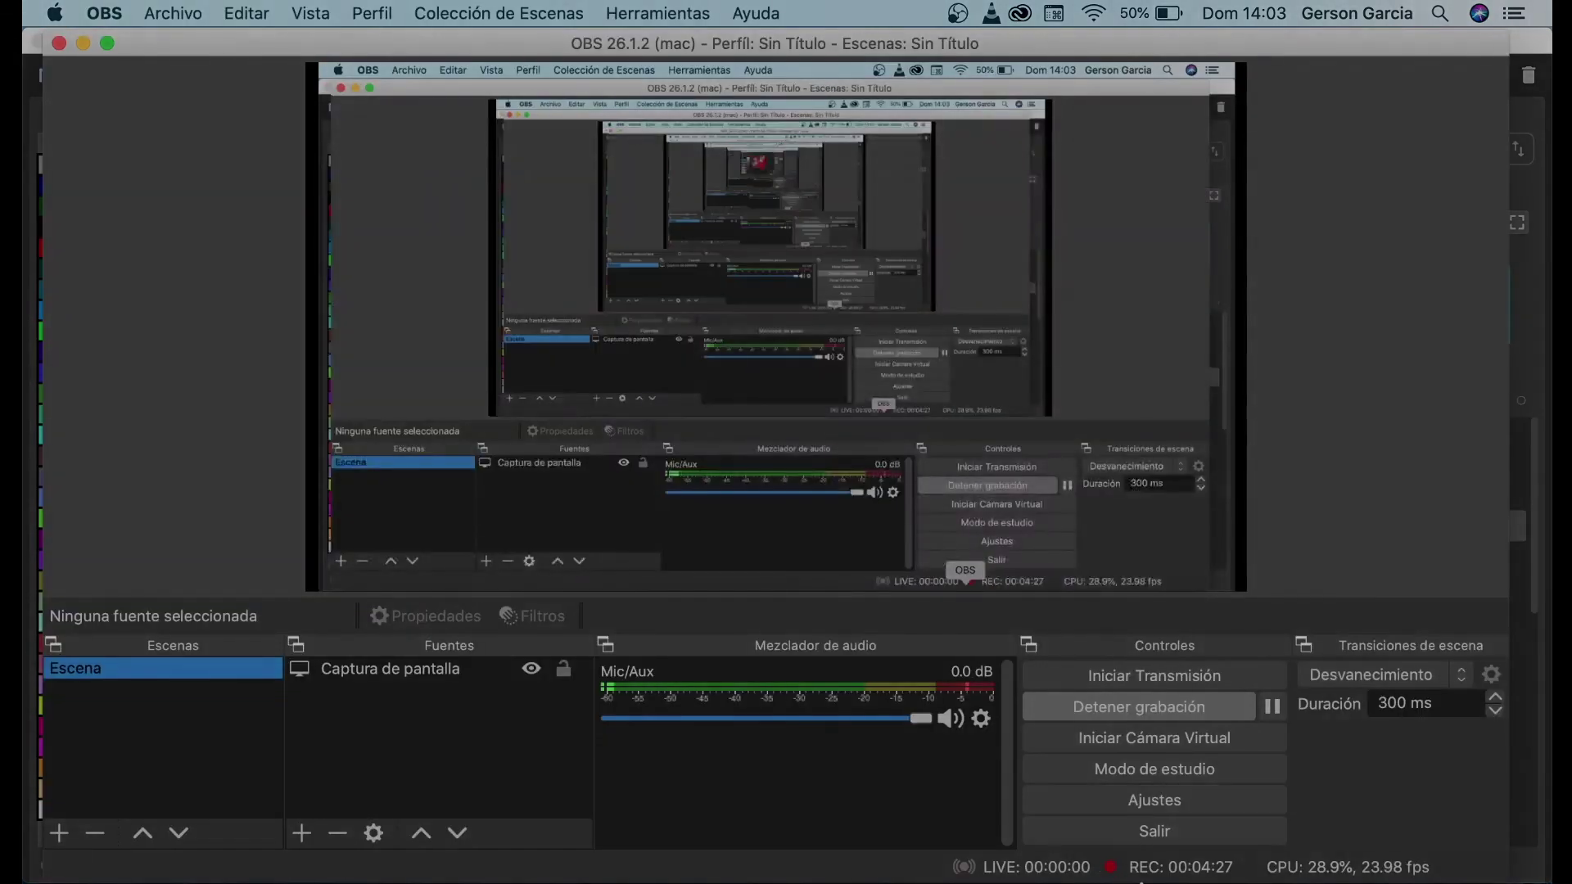
{"action": "left_click", "coordinate": [1125, 704]}
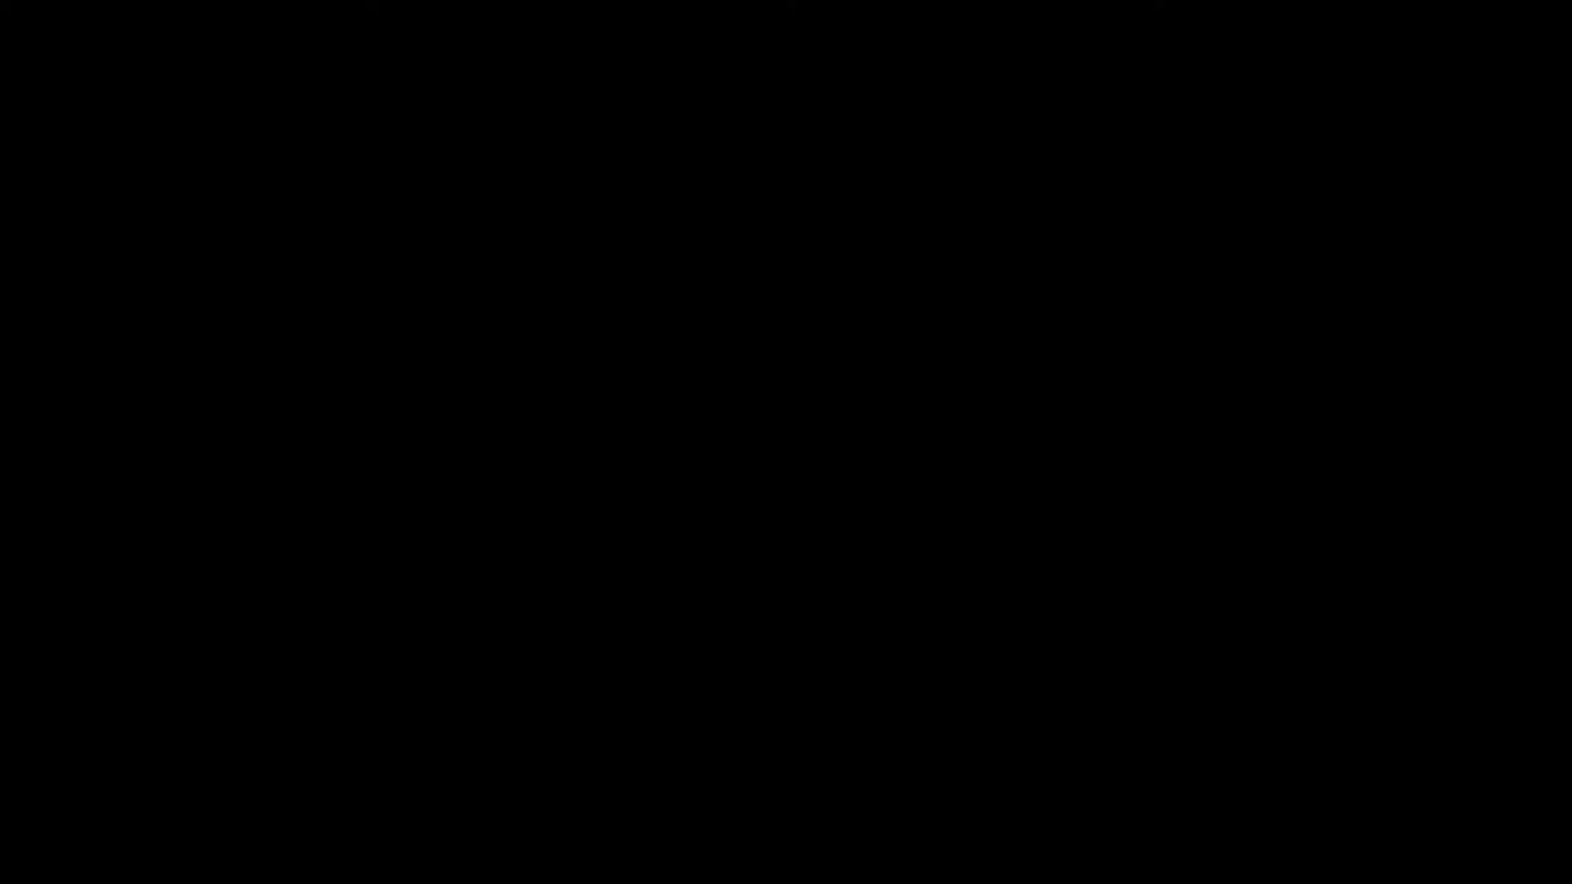